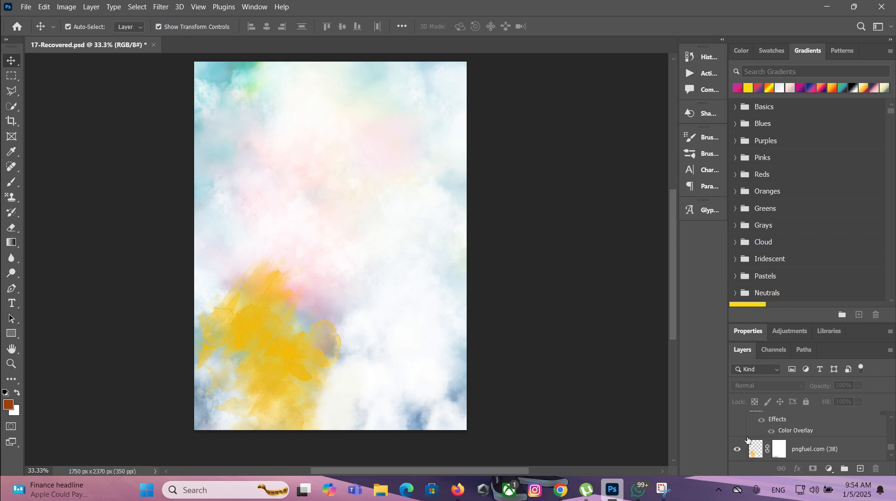
- Make the two ornament divider layers, Layer 19 copy and Layer 19 copy 2, visible
{"action": "left_click", "coordinate": [737, 428]}
{"action": "scroll", "coordinate": [737, 434], "scroll_direction": "up", "scroll_amount": 1}
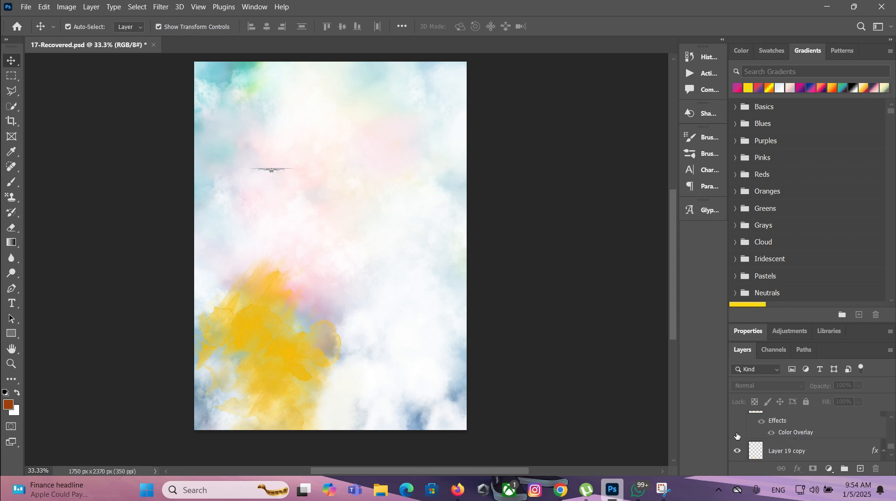
{"action": "scroll", "coordinate": [736, 435], "scroll_direction": "up", "scroll_amount": 1}
{"action": "left_click", "coordinate": [736, 432]}
- Preview Group 2 and hide it again, and make the masked Layer 4 visible
{"action": "scroll", "coordinate": [737, 434], "scroll_direction": "up", "scroll_amount": 2}
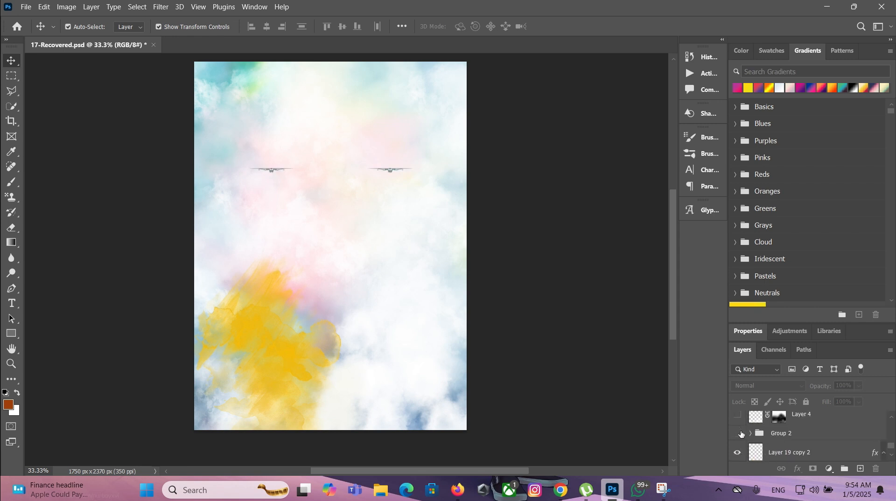
{"action": "left_click", "coordinate": [736, 434]}
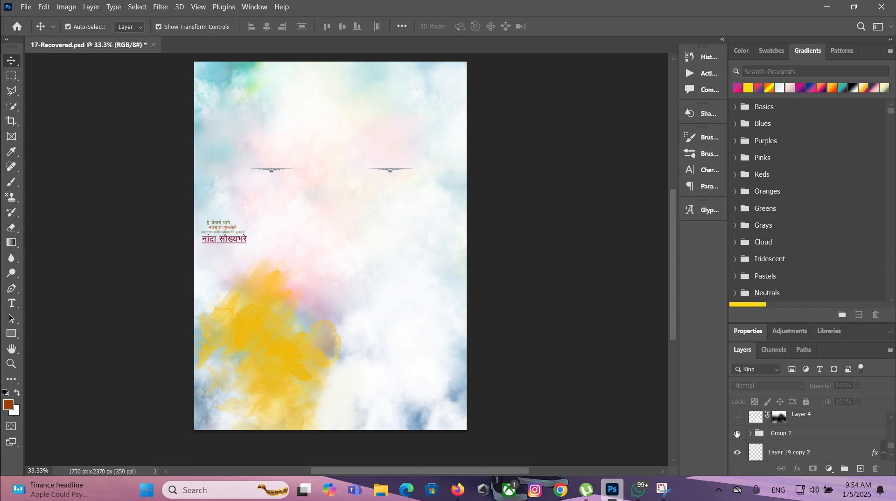
{"action": "scroll", "coordinate": [737, 434], "scroll_direction": "up", "scroll_amount": 1}
{"action": "left_click", "coordinate": [737, 438]}
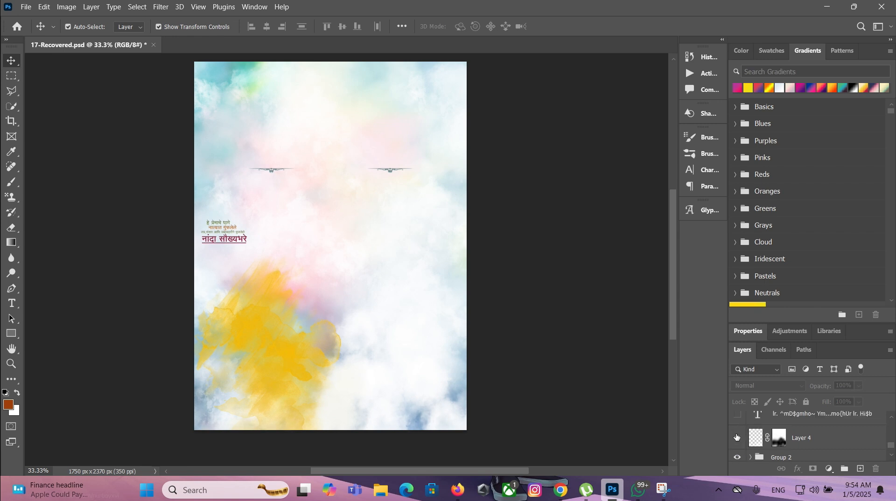
{"action": "left_click", "coordinate": [738, 458]}
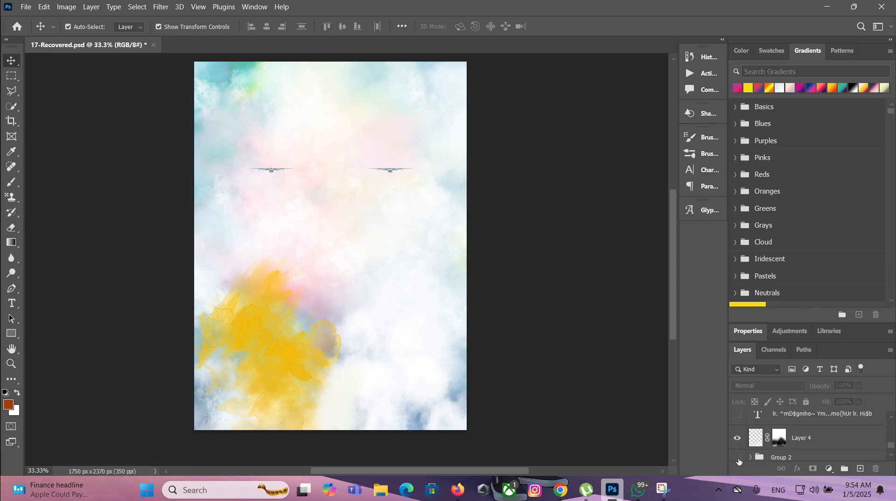
- Show the two family-details text layers above the ornament dividers, first the groom's side and also the bride's side
{"action": "scroll", "coordinate": [738, 455], "scroll_direction": "up", "scroll_amount": 1}
{"action": "left_click", "coordinate": [738, 439]}
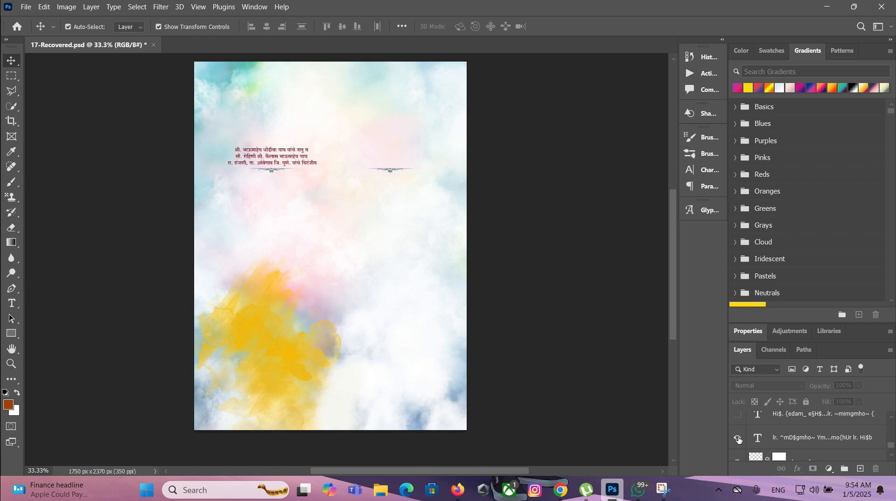
{"action": "scroll", "coordinate": [739, 442], "scroll_direction": "up", "scroll_amount": 1}
{"action": "left_click", "coordinate": [737, 439]}
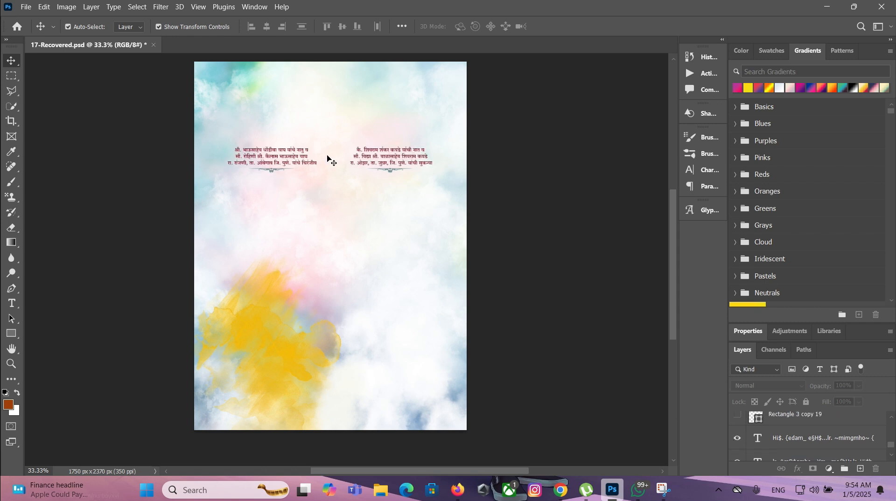
- Show the corner ribbon's shape layers: Rectangle 3 copy 19, 21 and 20, plus Rectangle 1 and Rectangle 1 copy
{"action": "left_click", "coordinate": [737, 416]}
{"action": "scroll", "coordinate": [741, 420], "scroll_direction": "up", "scroll_amount": 1}
{"action": "left_click", "coordinate": [738, 416]}
{"action": "scroll", "coordinate": [740, 422], "scroll_direction": "up", "scroll_amount": 1}
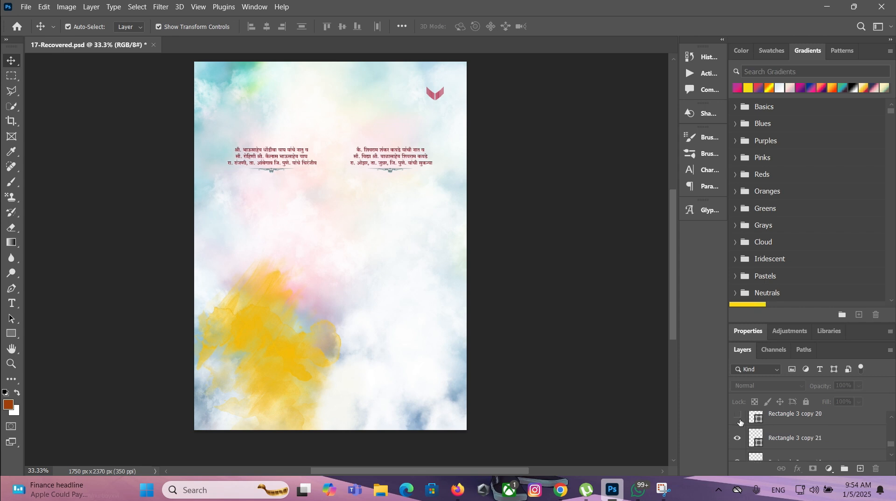
{"action": "scroll", "coordinate": [739, 423], "scroll_direction": "up", "scroll_amount": 1}
{"action": "left_click", "coordinate": [738, 418]}
{"action": "scroll", "coordinate": [738, 420], "scroll_direction": "up", "scroll_amount": 1}
{"action": "left_click", "coordinate": [738, 416]}
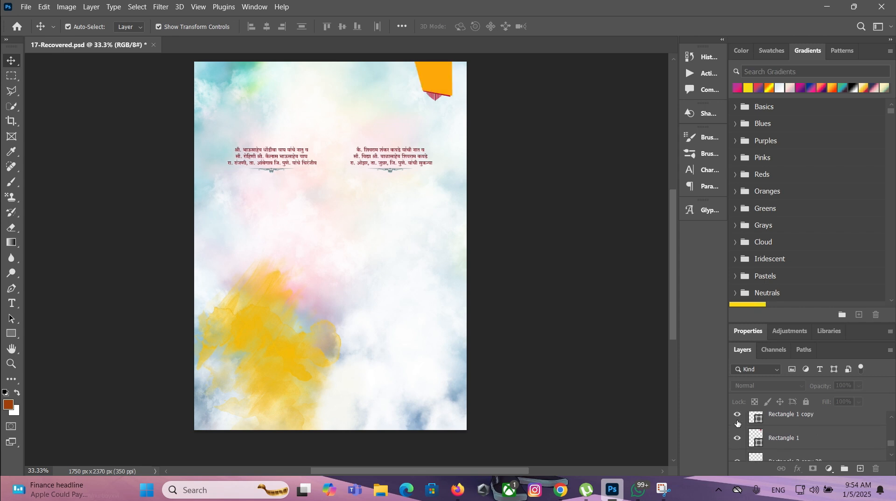
- Show the ribbon's icon on Layer 9 copy 3, its verse text, and the invocation heading at the card's top centre
{"action": "scroll", "coordinate": [738, 423], "scroll_direction": "up", "scroll_amount": 1}
{"action": "scroll", "coordinate": [737, 420], "scroll_direction": "up", "scroll_amount": 1}
{"action": "left_click", "coordinate": [737, 419]}
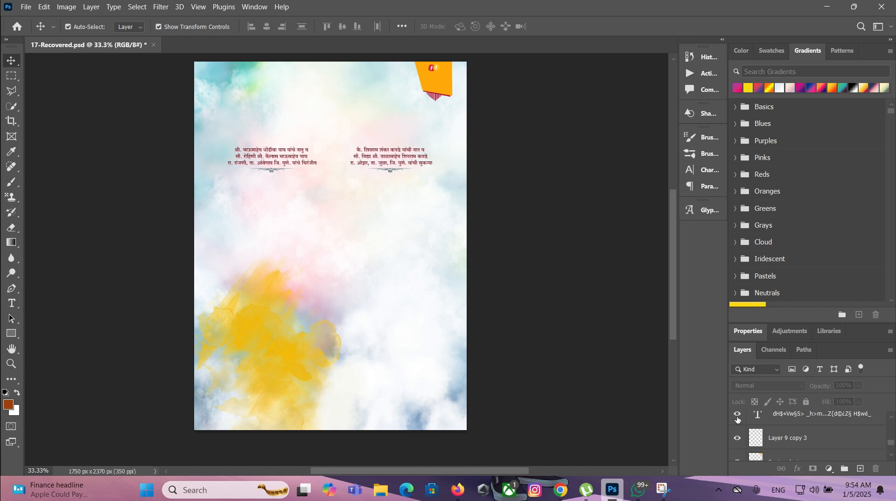
{"action": "scroll", "coordinate": [737, 420], "scroll_direction": "up", "scroll_amount": 1}
{"action": "left_click", "coordinate": [738, 417]}
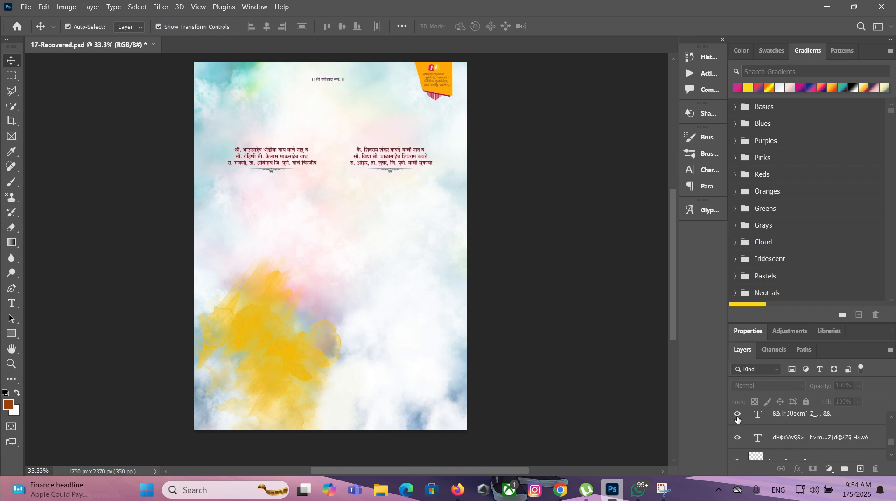
- Show the wedding procession artwork on Layer 7 and the ceremony date and time text above it
{"action": "scroll", "coordinate": [738, 419], "scroll_direction": "up", "scroll_amount": 1}
{"action": "left_click", "coordinate": [737, 418]}
{"action": "scroll", "coordinate": [737, 420], "scroll_direction": "up", "scroll_amount": 1}
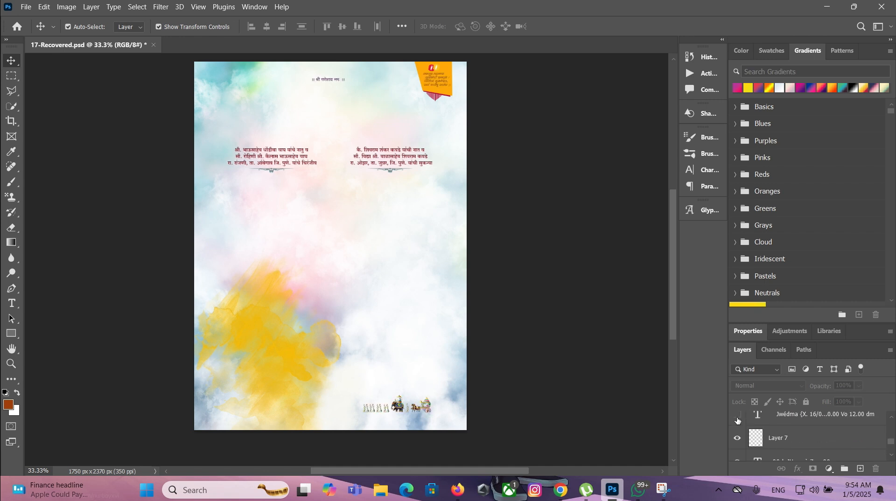
{"action": "left_click", "coordinate": [737, 420]}
{"action": "scroll", "coordinate": [738, 420], "scroll_direction": "up", "scroll_amount": 1}
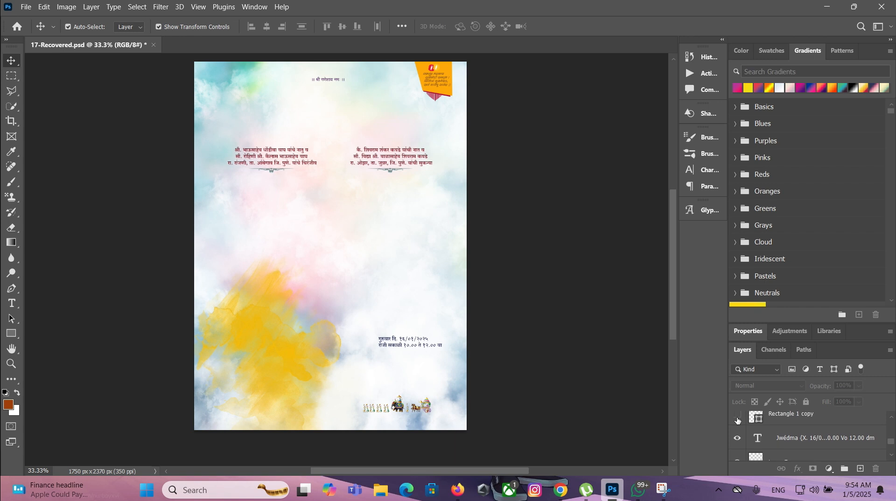
- Show the haldi ceremony banner: Rectangle 1 copy, Rectangle 1 copy 3 and the title text हळदी समारंभ
{"action": "left_click", "coordinate": [737, 419]}
{"action": "scroll", "coordinate": [737, 420], "scroll_direction": "up", "scroll_amount": 1}
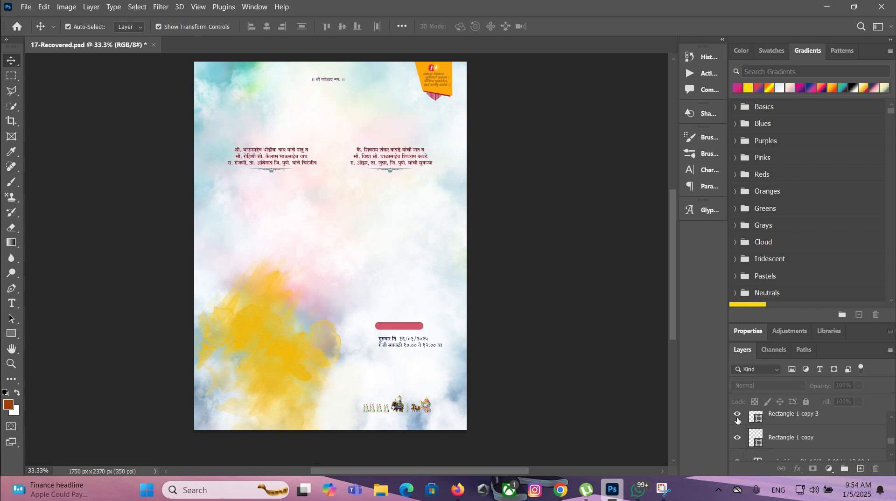
{"action": "left_click", "coordinate": [738, 419]}
{"action": "scroll", "coordinate": [738, 420], "scroll_direction": "up", "scroll_amount": 1}
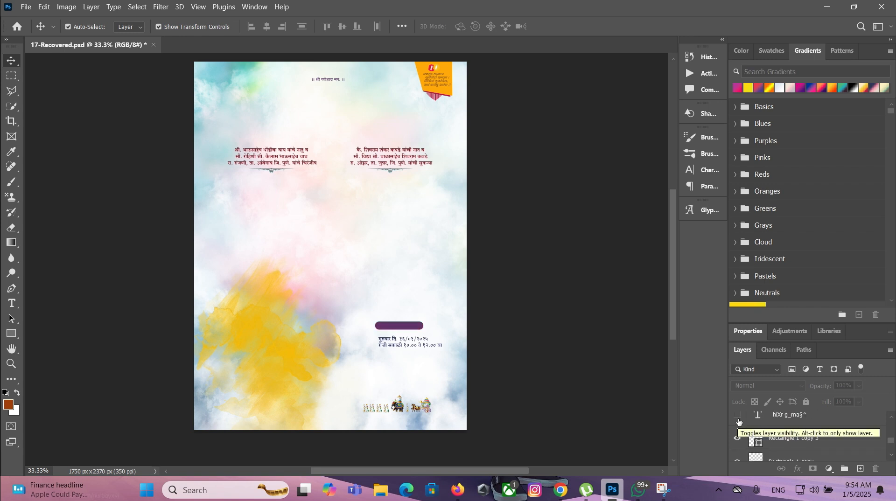
{"action": "left_click", "coordinate": [737, 417]}
- Show the divider line and dot, the Ellipse 1 copy circle, and the haldi picture on Layer 10 clipped to it
{"action": "scroll", "coordinate": [740, 422], "scroll_direction": "up", "scroll_amount": 2}
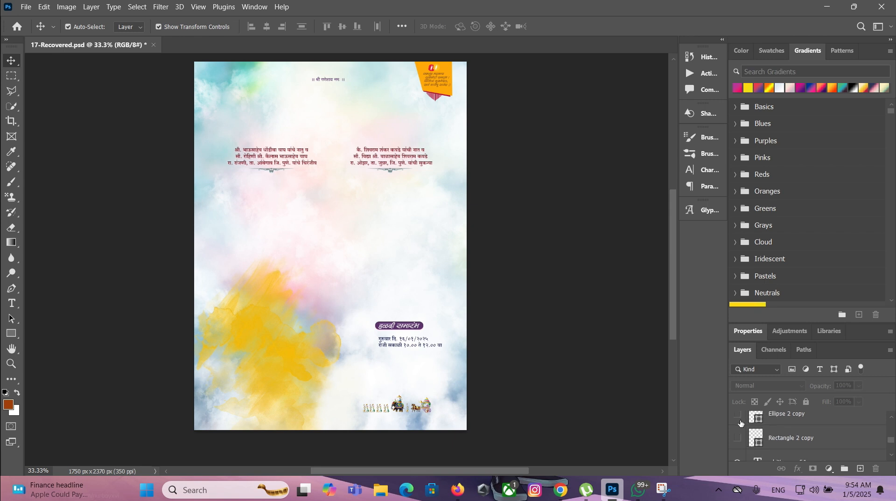
{"action": "left_click", "coordinate": [737, 436]}
{"action": "left_click", "coordinate": [736, 417]}
{"action": "scroll", "coordinate": [737, 422], "scroll_direction": "up", "scroll_amount": 1}
{"action": "left_click", "coordinate": [737, 416]}
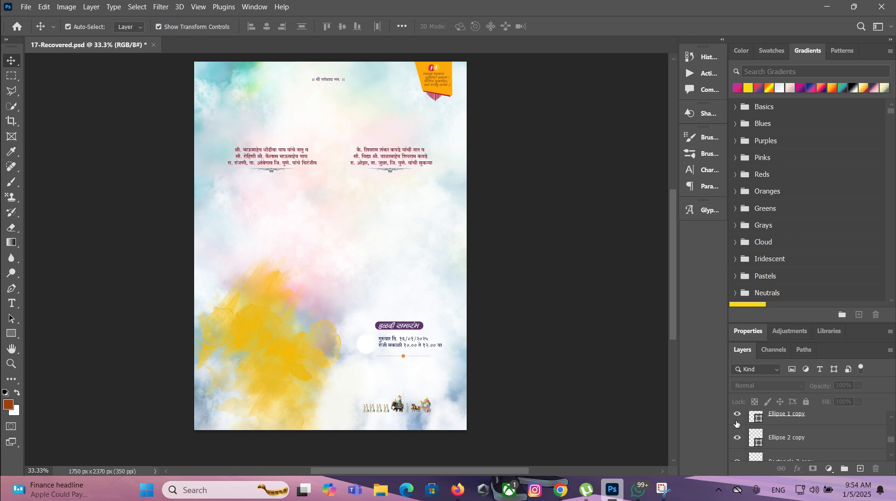
{"action": "scroll", "coordinate": [737, 419], "scroll_direction": "up", "scroll_amount": 1}
{"action": "left_click", "coordinate": [736, 416]}
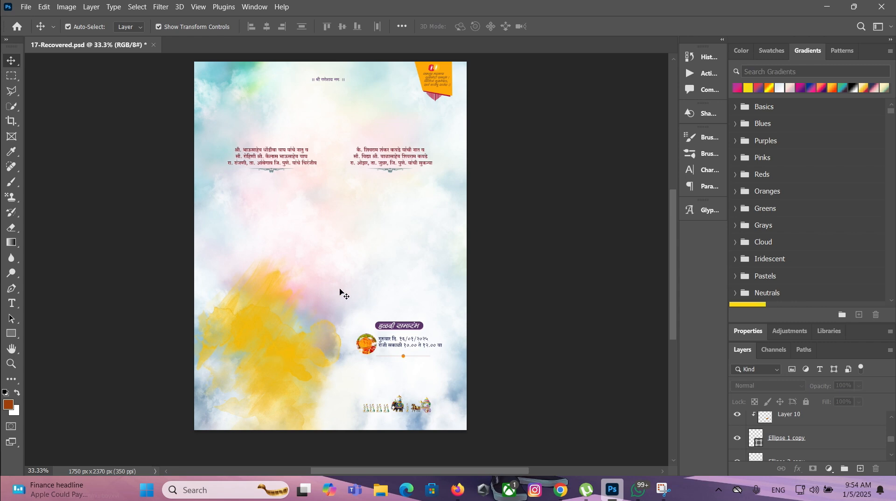
{"action": "scroll", "coordinate": [322, 286], "scroll_direction": "up", "scroll_amount": 1}
{"action": "scroll", "coordinate": [322, 283], "scroll_direction": "up", "scroll_amount": 4}
{"action": "scroll", "coordinate": [316, 280], "scroll_direction": "up", "scroll_amount": 3}
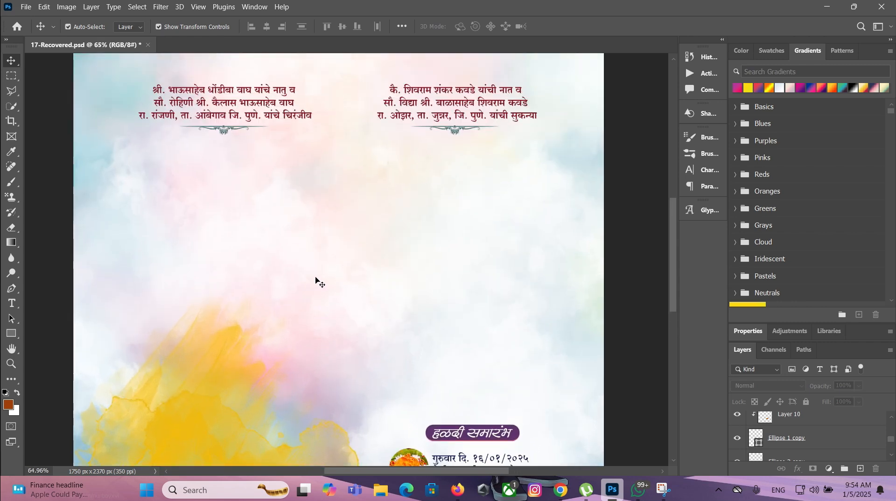
{"action": "scroll", "coordinate": [332, 267], "scroll_direction": "down", "scroll_amount": 3}
{"action": "scroll", "coordinate": [334, 272], "scroll_direction": "down", "scroll_amount": 4}
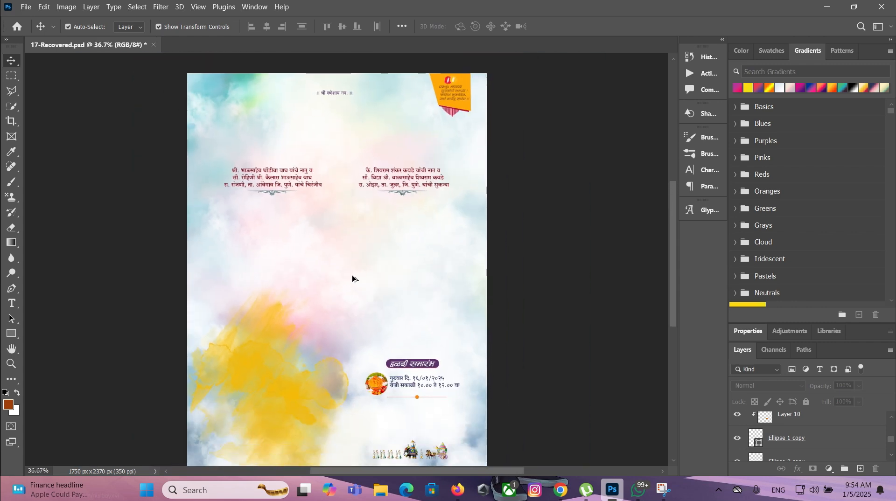
{"action": "scroll", "coordinate": [353, 286], "scroll_direction": "up", "scroll_amount": 1}
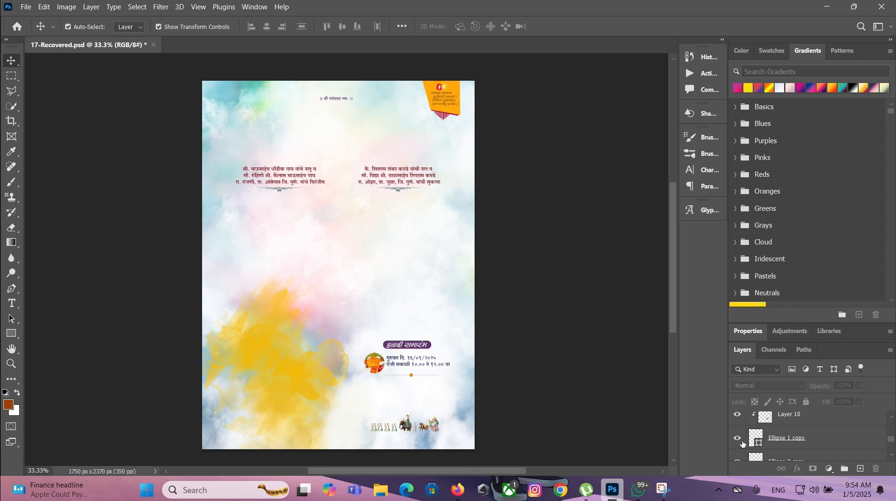
- Show the small badge's ellipse and Rectangle 2 shapes, its label text, and the inviter's name text beneath it
{"action": "scroll", "coordinate": [742, 443], "scroll_direction": "up", "scroll_amount": 1}
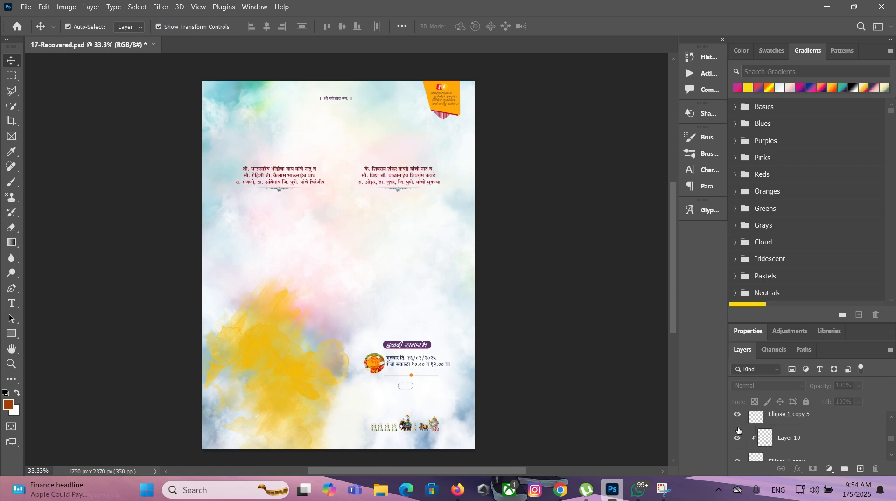
{"action": "scroll", "coordinate": [739, 430], "scroll_direction": "up", "scroll_amount": 1}
{"action": "scroll", "coordinate": [738, 427], "scroll_direction": "up", "scroll_amount": 2}
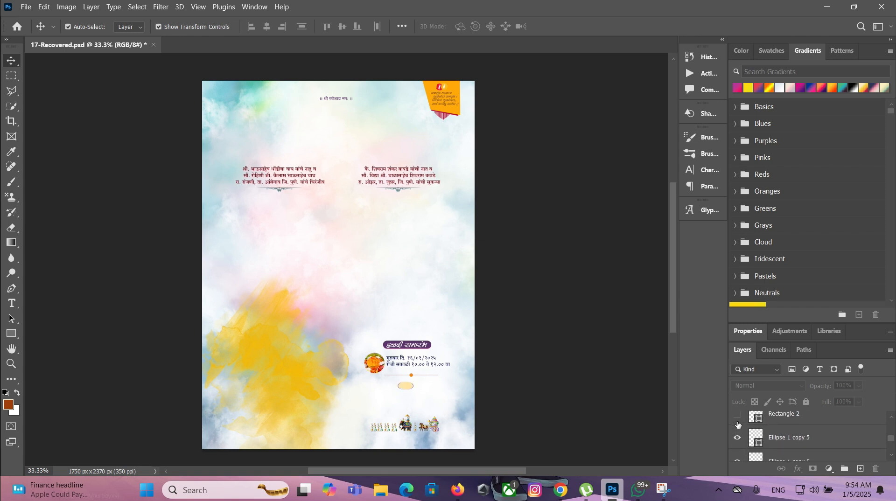
{"action": "scroll", "coordinate": [737, 420], "scroll_direction": "up", "scroll_amount": 1}
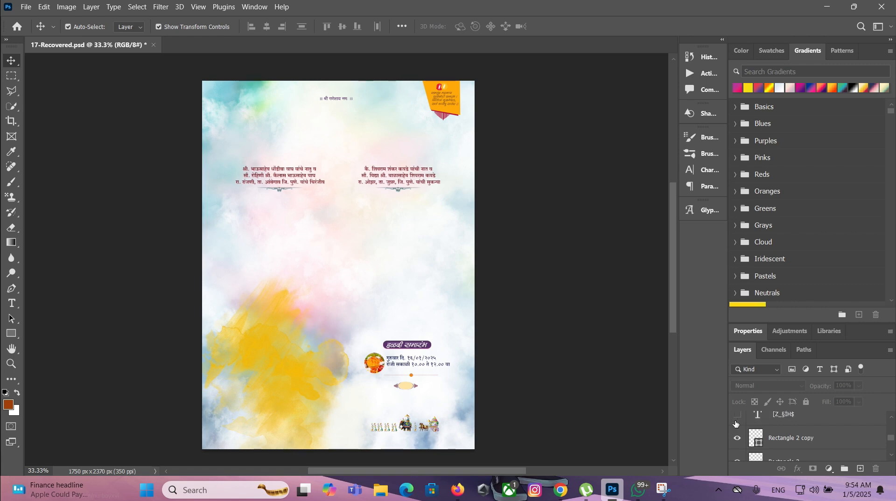
{"action": "left_click", "coordinate": [737, 417]}
{"action": "scroll", "coordinate": [736, 422], "scroll_direction": "up", "scroll_amount": 1}
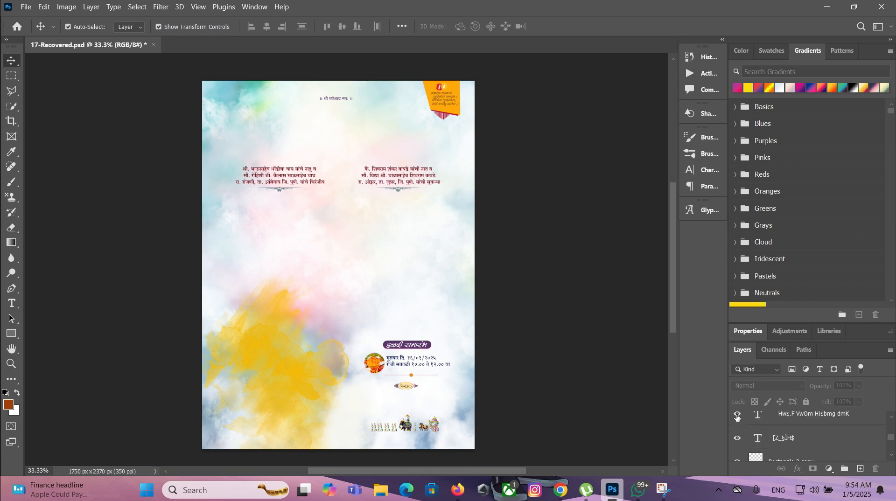
{"action": "left_click", "coordinate": [737, 416]}
{"action": "scroll", "coordinate": [736, 417], "scroll_direction": "up", "scroll_amount": 2}
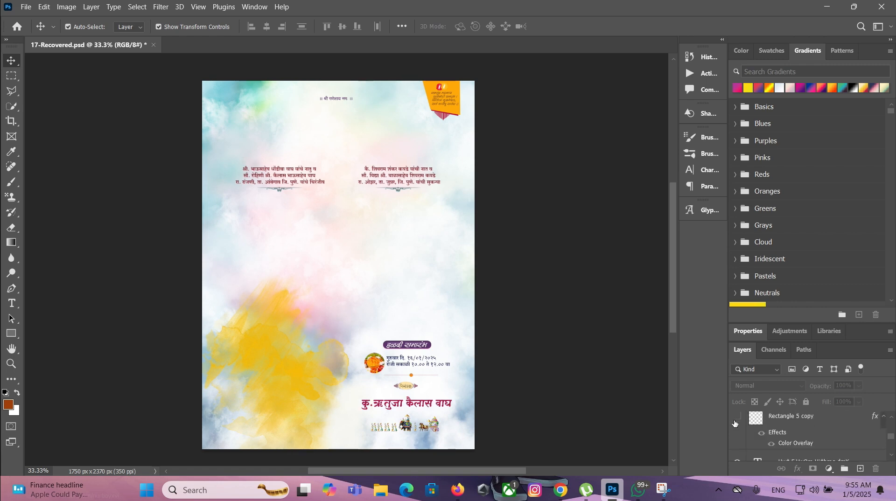
- Show the dotted venue frame, Rectangle 5 copy, and the two arrow ornaments on its upper edge
{"action": "left_click", "coordinate": [737, 417]}
{"action": "scroll", "coordinate": [737, 423], "scroll_direction": "up", "scroll_amount": 1}
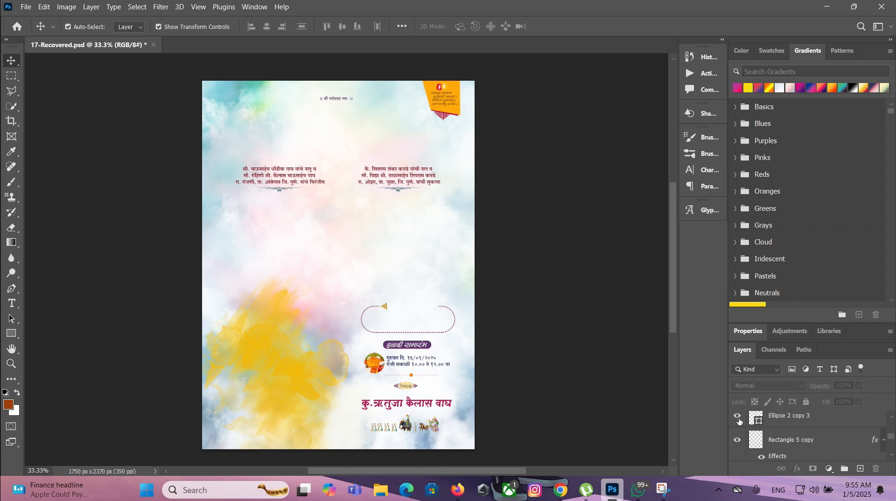
{"action": "scroll", "coordinate": [737, 424], "scroll_direction": "up", "scroll_amount": 1}
{"action": "scroll", "coordinate": [737, 424], "scroll_direction": "up", "scroll_amount": 1}
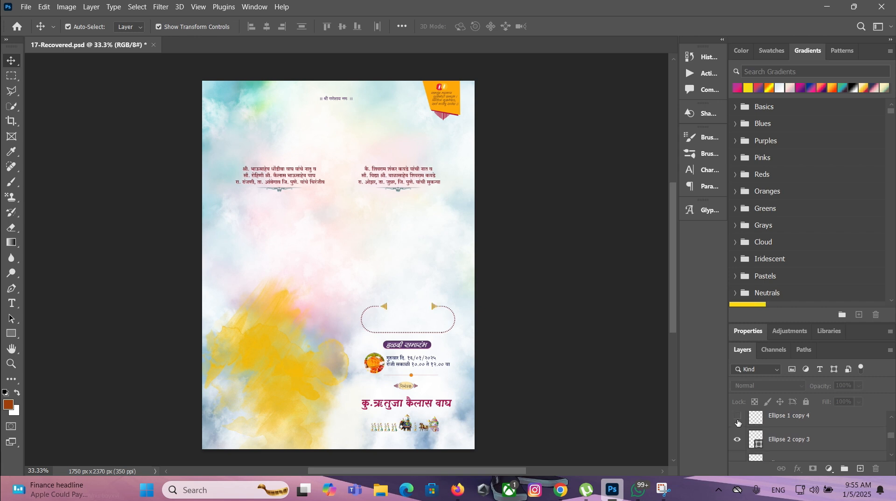
- Show the venue title plate, Ellipse 1 copy 4 and Ellipse 1 copy 5, with its heading text विवाहस्थळ
{"action": "left_click", "coordinate": [737, 416]}
{"action": "scroll", "coordinate": [737, 420], "scroll_direction": "up", "scroll_amount": 1}
{"action": "left_click", "coordinate": [737, 416]}
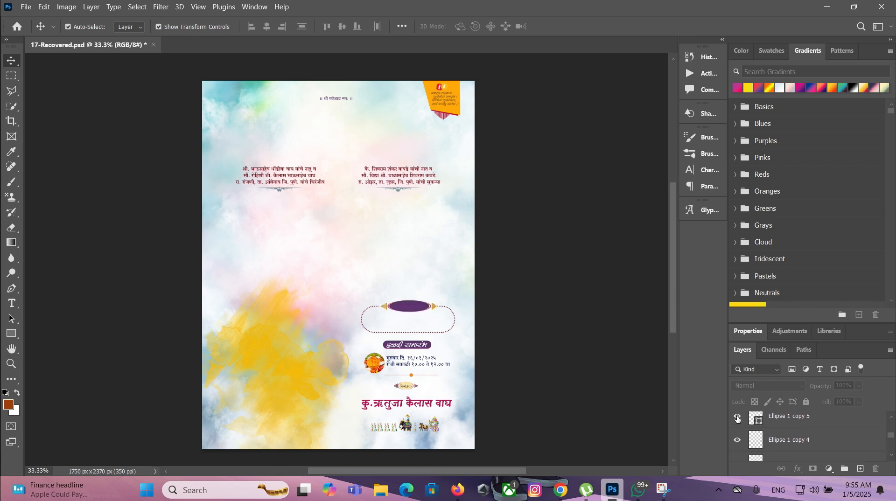
{"action": "scroll", "coordinate": [738, 422], "scroll_direction": "up", "scroll_amount": 1}
{"action": "left_click", "coordinate": [737, 416]}
- Show the venue name and venue address text layers inside the dotted frame
{"action": "scroll", "coordinate": [739, 426], "scroll_direction": "up", "scroll_amount": 1}
{"action": "scroll", "coordinate": [739, 425], "scroll_direction": "up", "scroll_amount": 1}
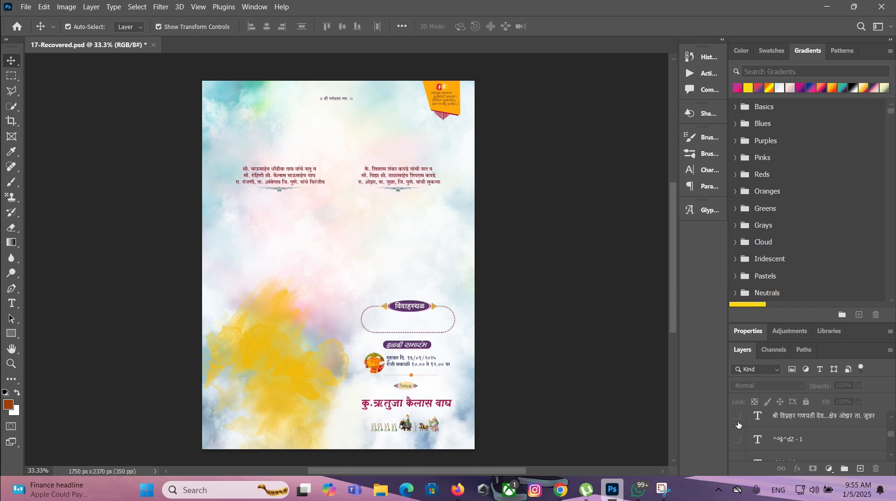
{"action": "left_click", "coordinate": [737, 415]}
{"action": "left_click", "coordinate": [737, 439]}
{"action": "scroll", "coordinate": [744, 439], "scroll_direction": "up", "scroll_amount": 1}
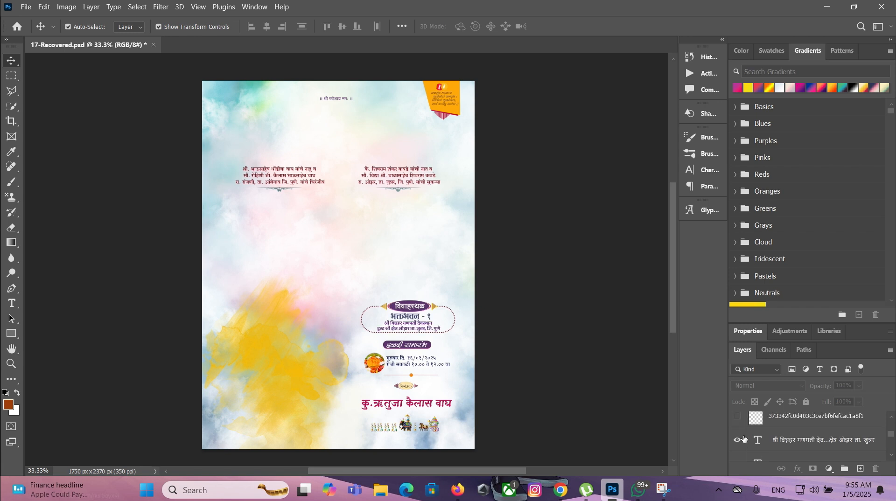
- Show the honorific text layers above both family blocks, and preview the kalash image layer before hiding it again
{"action": "left_click", "coordinate": [734, 417]}
{"action": "scroll", "coordinate": [740, 425], "scroll_direction": "up", "scroll_amount": 1}
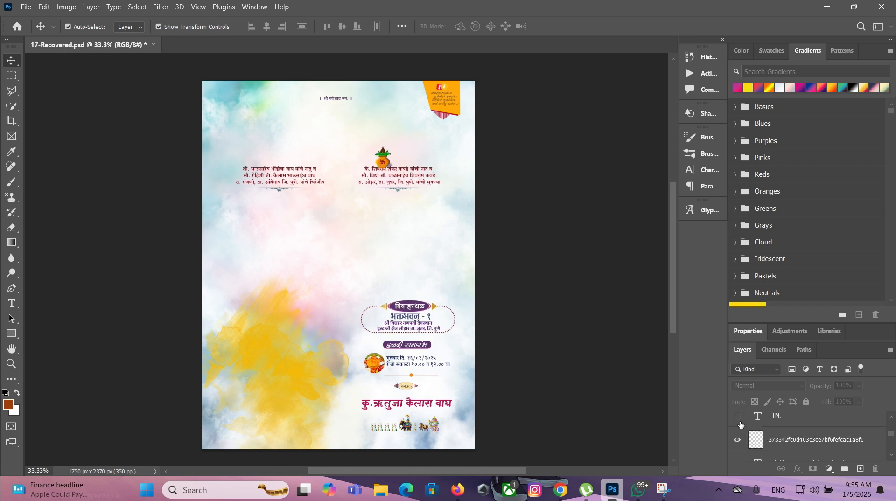
{"action": "left_click", "coordinate": [743, 441]}
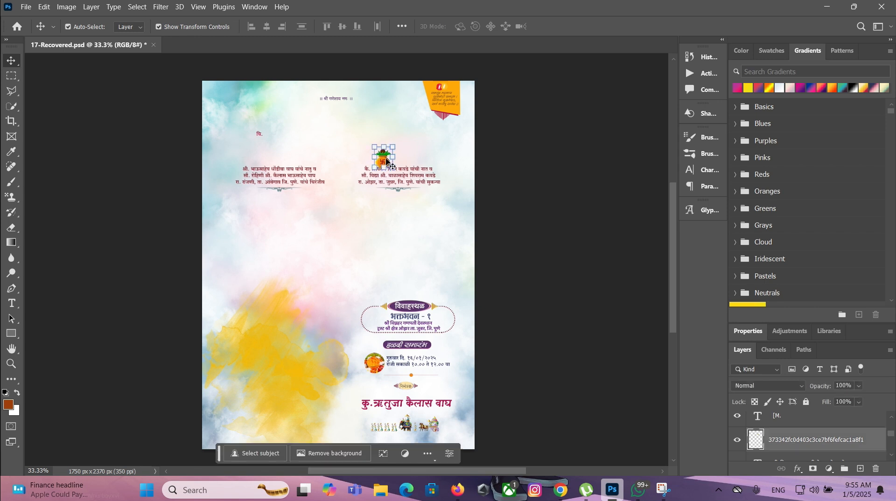
{"action": "left_click", "coordinate": [738, 442]}
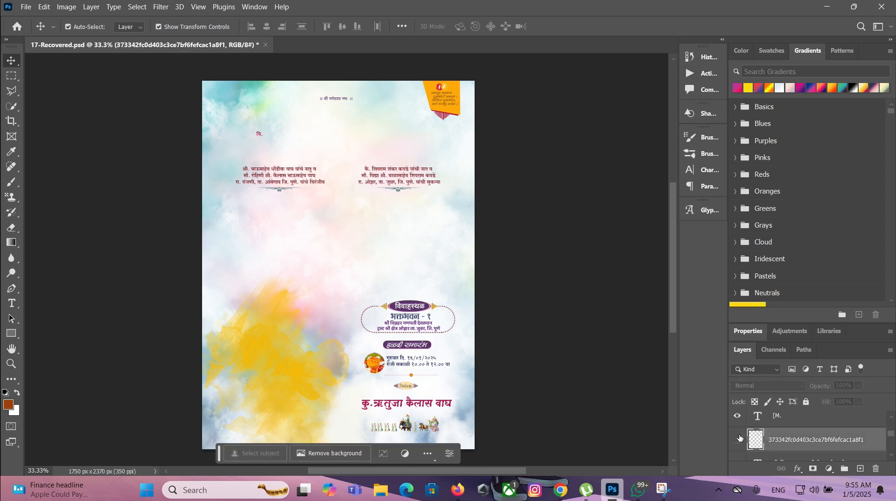
{"action": "scroll", "coordinate": [740, 438], "scroll_direction": "up", "scroll_amount": 1}
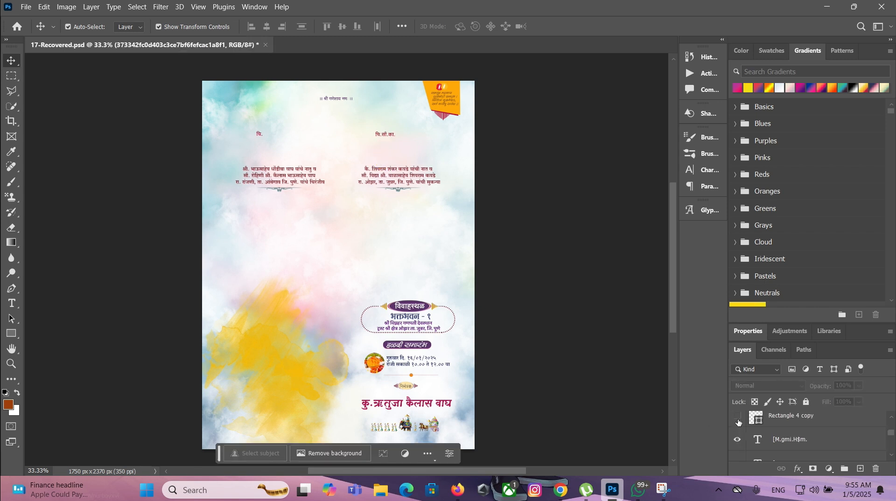
- Show the striped hanging ornament in the card's upper-left corner, made of Rectangle 4 copy, Ellipse 2 copy and Rectangle 1 copy 11
{"action": "left_click", "coordinate": [738, 420]}
{"action": "scroll", "coordinate": [739, 426], "scroll_direction": "up", "scroll_amount": 1}
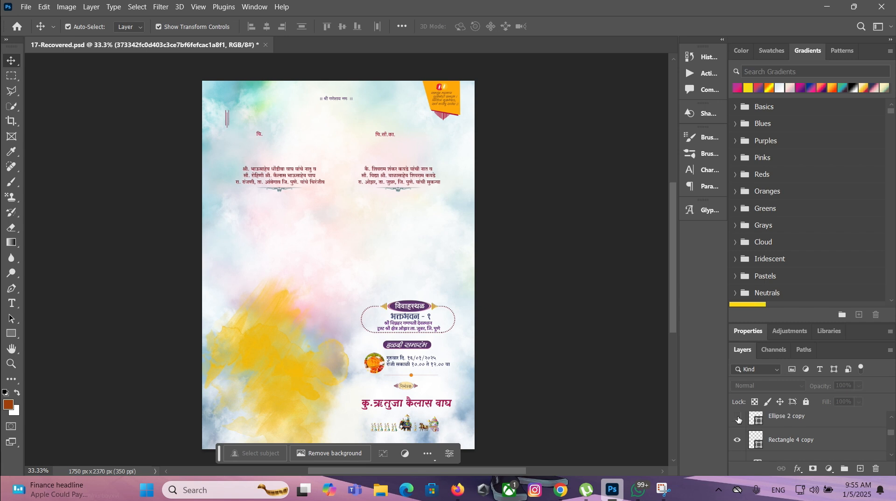
{"action": "scroll", "coordinate": [738, 422], "scroll_direction": "up", "scroll_amount": 1}
{"action": "left_click", "coordinate": [737, 416]}
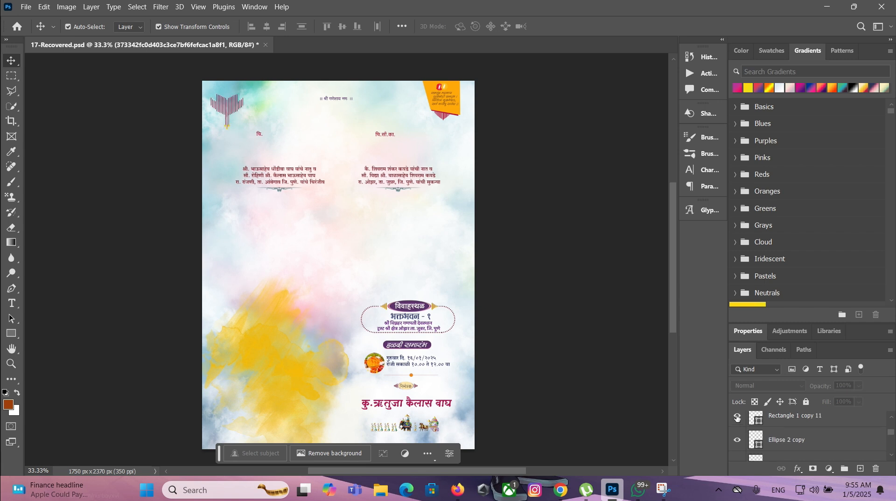
{"action": "scroll", "coordinate": [741, 423], "scroll_direction": "up", "scroll_amount": 1}
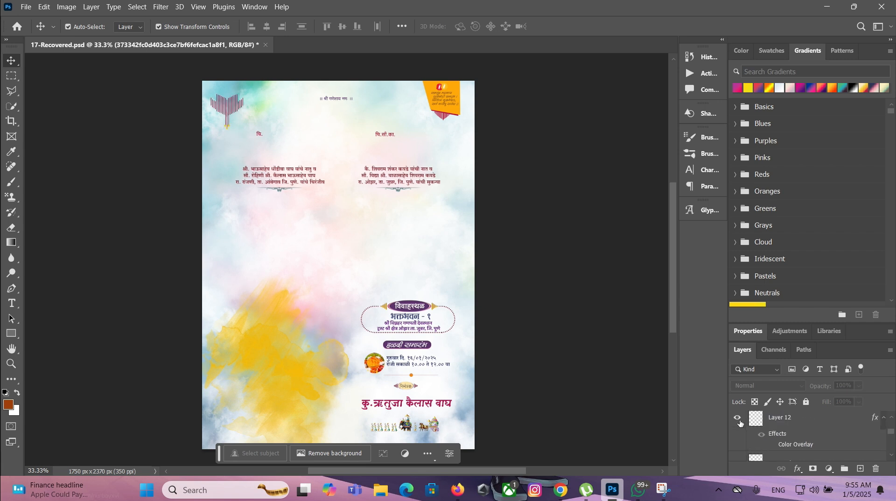
- Show the yellow banner layers, Layer 12 and Layer 13, and the calligraphy on Layer 12 copy 2 over the striped ornament
{"action": "left_click", "coordinate": [738, 418]}
{"action": "scroll", "coordinate": [740, 422], "scroll_direction": "up", "scroll_amount": 1}
{"action": "left_click", "coordinate": [739, 420]}
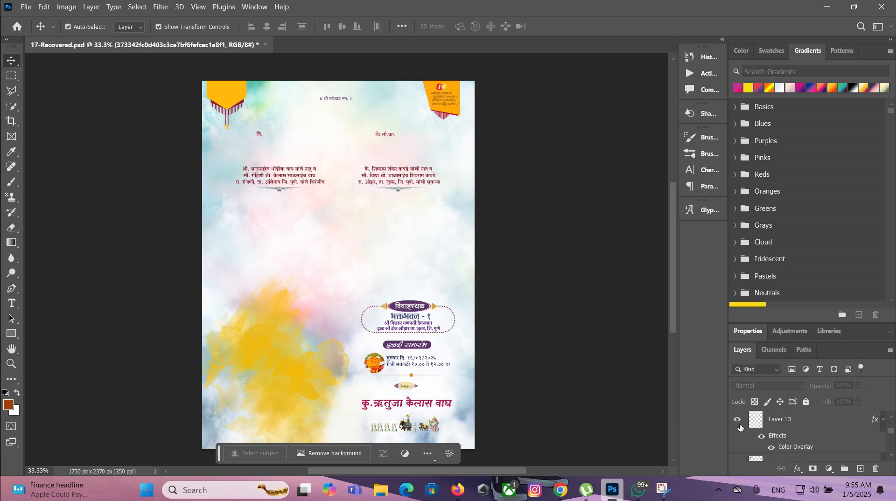
{"action": "scroll", "coordinate": [740, 425], "scroll_direction": "up", "scroll_amount": 2}
{"action": "left_click", "coordinate": [738, 421]}
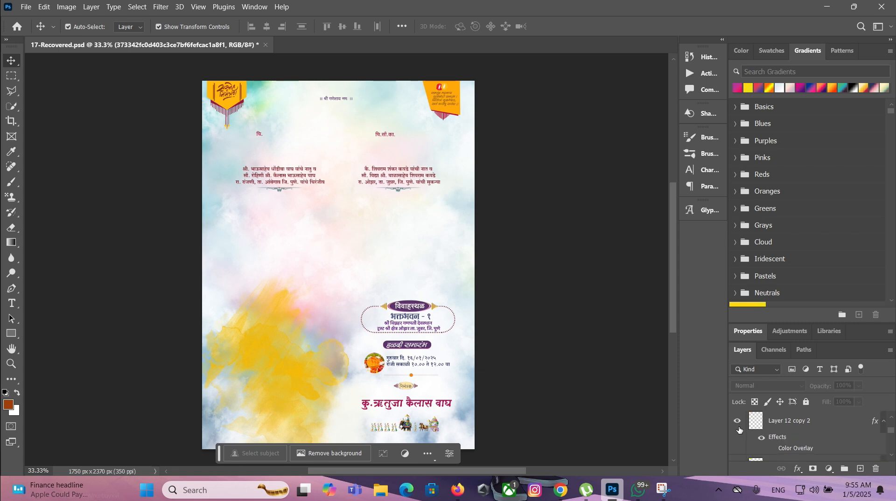
- Show the central wedding title: the text layers यांचा and सोहळा and the shubhvivah copy calligraphy
{"action": "scroll", "coordinate": [739, 429], "scroll_direction": "up", "scroll_amount": 1}
{"action": "left_click", "coordinate": [739, 425]}
{"action": "scroll", "coordinate": [739, 425], "scroll_direction": "up", "scroll_amount": 1}
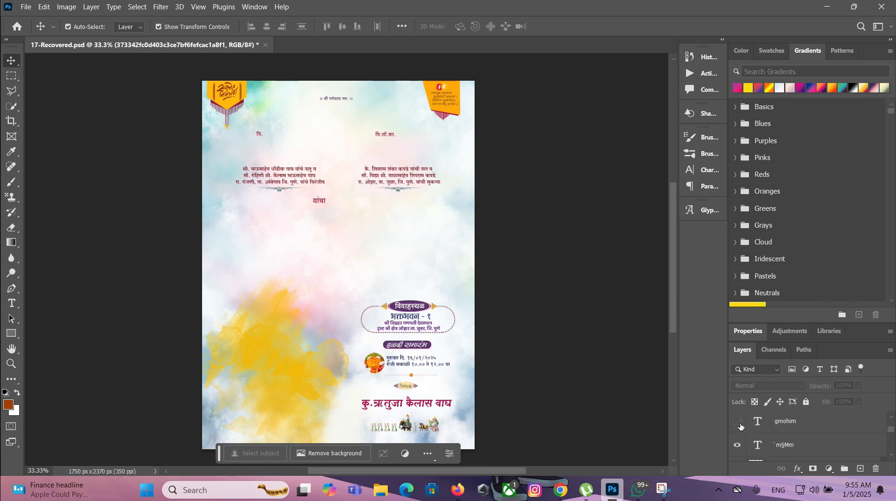
{"action": "left_click", "coordinate": [738, 421]}
{"action": "scroll", "coordinate": [739, 425], "scroll_direction": "up", "scroll_amount": 1}
{"action": "left_click", "coordinate": [739, 423]}
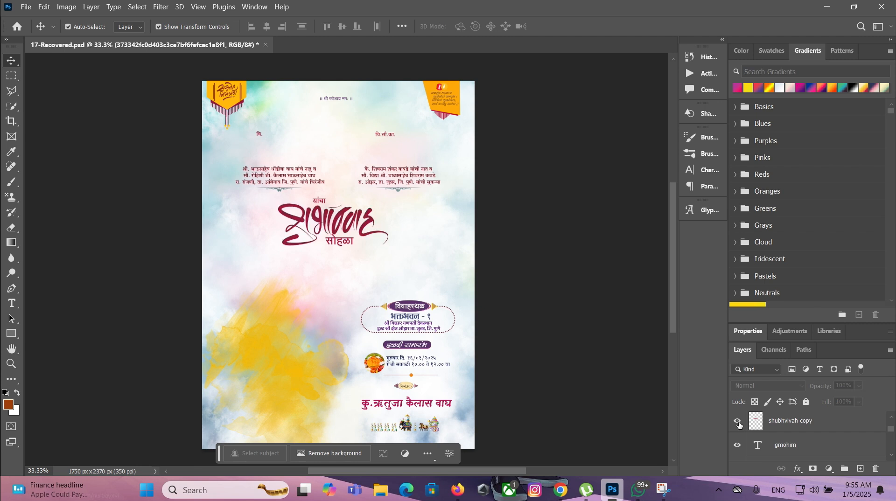
- Show both shehnai copy 2 layers across the wedding title and the kalash image at their centre
{"action": "scroll", "coordinate": [739, 427], "scroll_direction": "up", "scroll_amount": 1}
{"action": "left_click", "coordinate": [738, 422]}
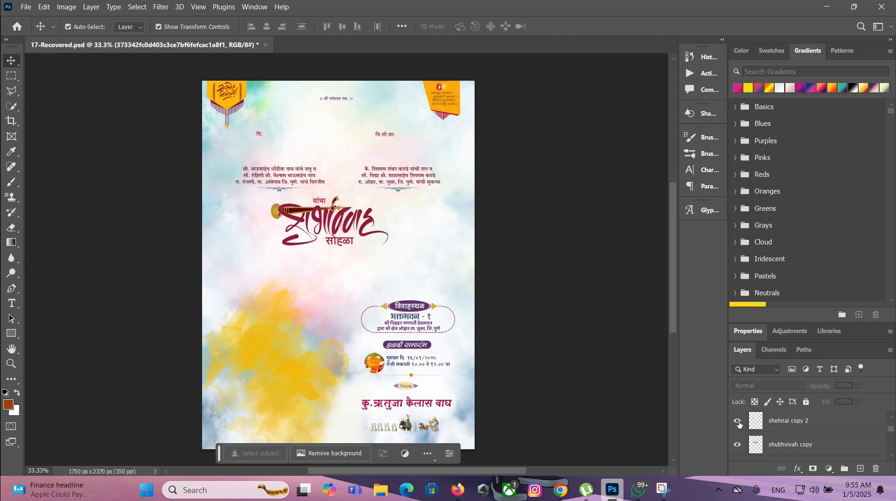
{"action": "scroll", "coordinate": [739, 424], "scroll_direction": "up", "scroll_amount": 1}
{"action": "left_click", "coordinate": [738, 423]}
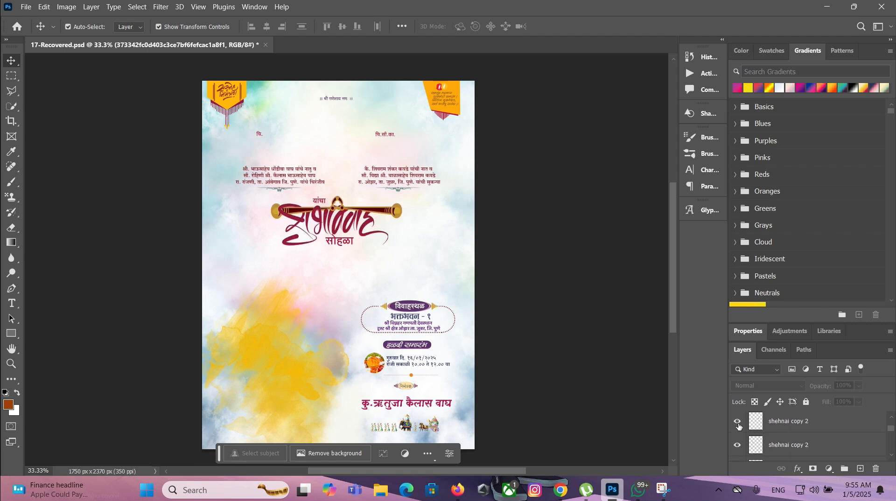
{"action": "scroll", "coordinate": [738, 426], "scroll_direction": "up", "scroll_amount": 1}
{"action": "left_click", "coordinate": [737, 424]}
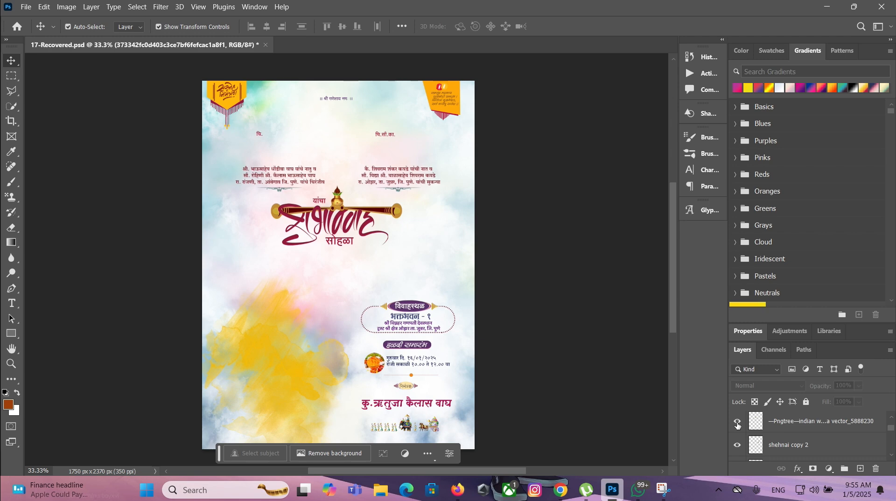
- Show the wedding date and invitation text below the title, and the line ornament on Layer 14 beneath it
{"action": "scroll", "coordinate": [737, 423], "scroll_direction": "up", "scroll_amount": 1}
{"action": "left_click", "coordinate": [737, 424]}
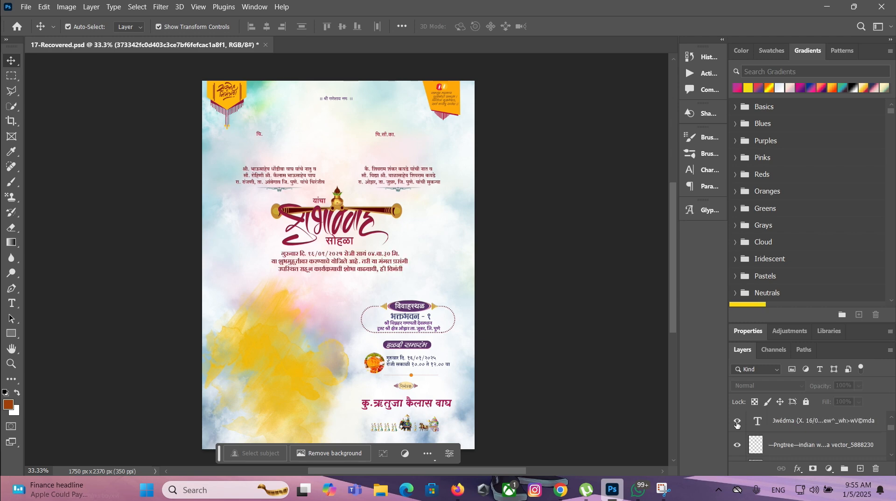
{"action": "scroll", "coordinate": [738, 423], "scroll_direction": "up", "scroll_amount": 1}
{"action": "left_click", "coordinate": [737, 423]}
- Show the Ganesha image at the card's top centre and the two wedding drum images flanking the title
{"action": "scroll", "coordinate": [737, 423], "scroll_direction": "up", "scroll_amount": 1}
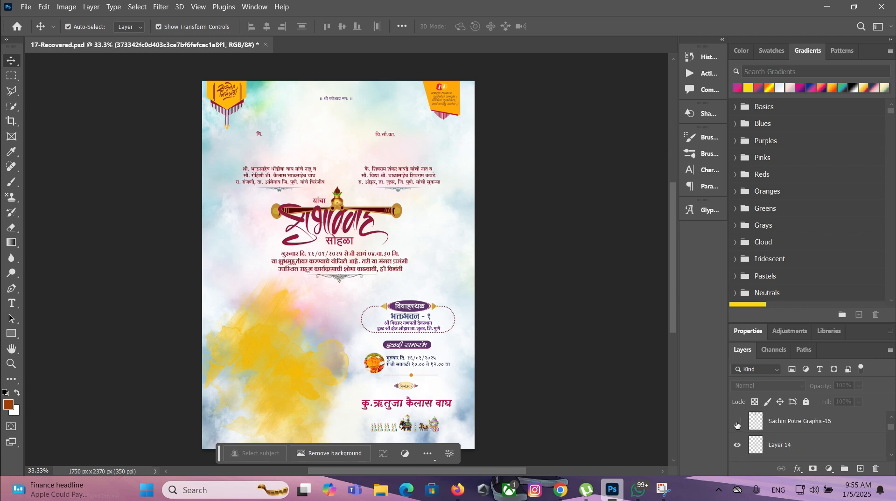
{"action": "left_click", "coordinate": [738, 423]}
{"action": "scroll", "coordinate": [737, 424], "scroll_direction": "up", "scroll_amount": 1}
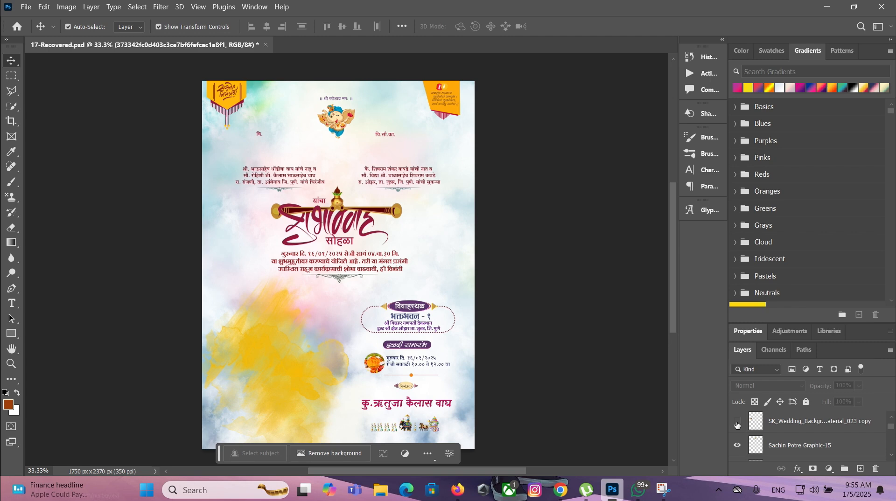
{"action": "left_click", "coordinate": [738, 424]}
{"action": "scroll", "coordinate": [737, 424], "scroll_direction": "up", "scroll_amount": 1}
{"action": "left_click", "coordinate": [737, 423]}
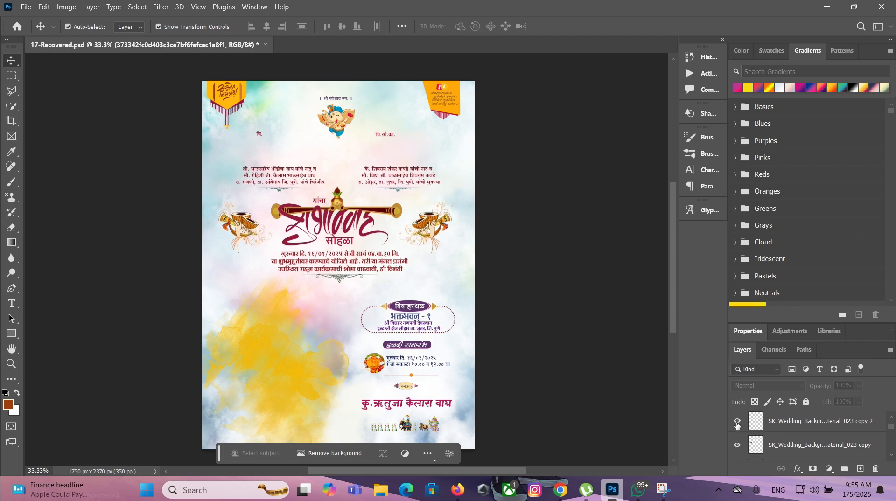
- Show the styled bride and groom name artwork above the two family blocks, toggling its visibility to demonstrate it
{"action": "scroll", "coordinate": [737, 423], "scroll_direction": "up", "scroll_amount": 2}
{"action": "left_click", "coordinate": [737, 421]}
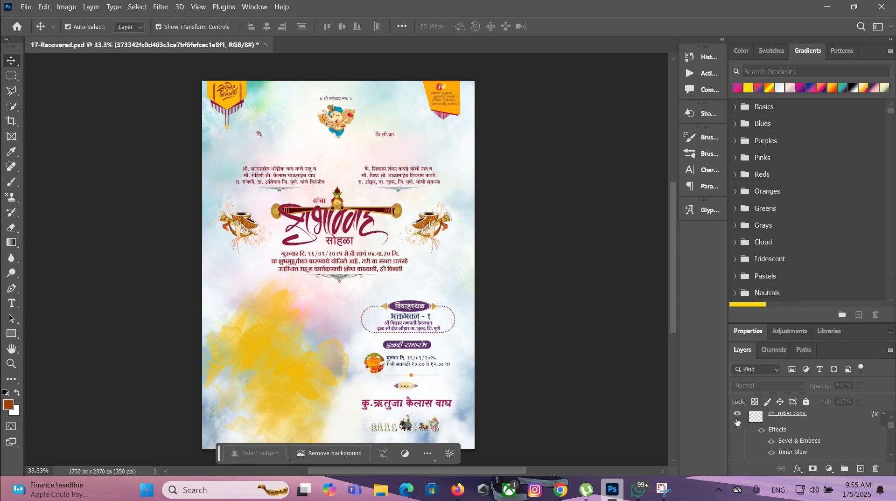
{"action": "left_click", "coordinate": [738, 419]}
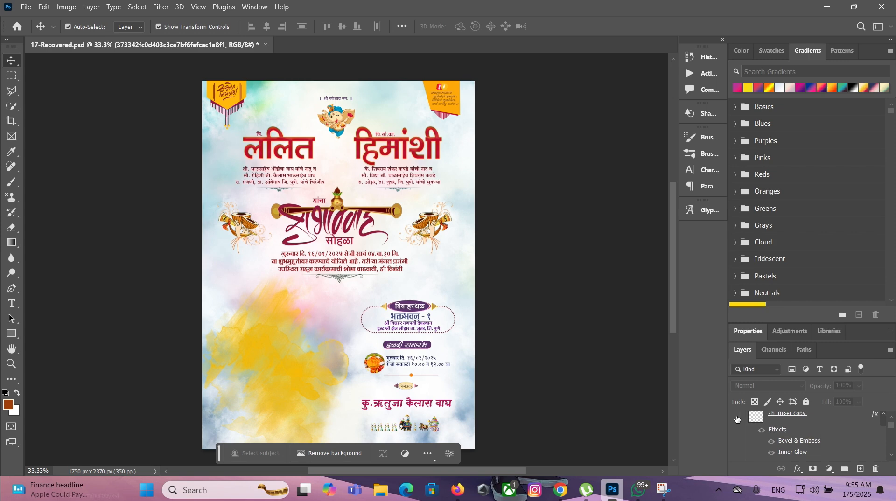
{"action": "scroll", "coordinate": [746, 423], "scroll_direction": "down", "scroll_amount": 3}
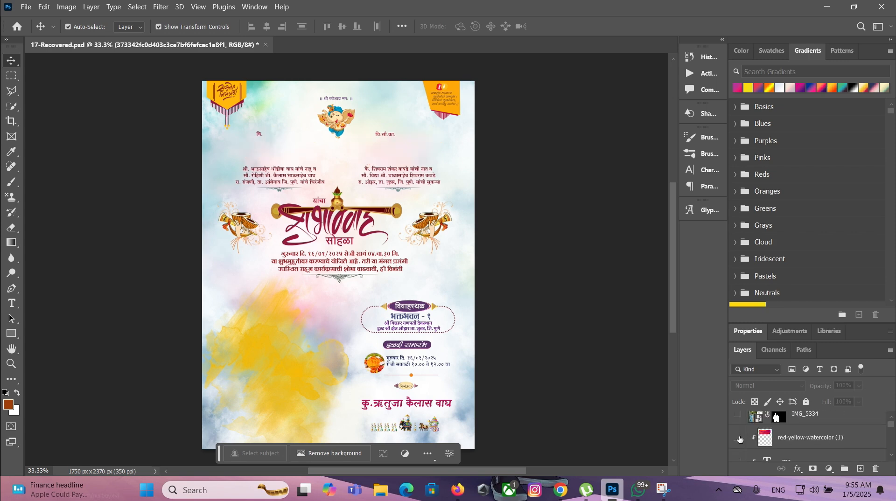
- Show the couple photo layer IMG_5334 over the yellow watercolor splash, and the plain groom name text layer
{"action": "left_click", "coordinate": [739, 439]}
{"action": "scroll", "coordinate": [740, 439], "scroll_direction": "up", "scroll_amount": 1}
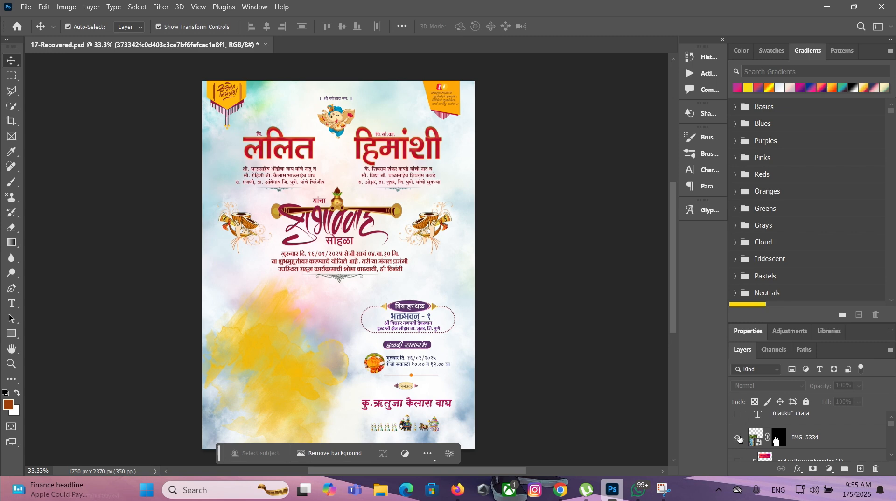
{"action": "left_click", "coordinate": [739, 439]}
{"action": "scroll", "coordinate": [740, 439], "scroll_direction": "up", "scroll_amount": 1}
{"action": "left_click", "coordinate": [738, 439]}
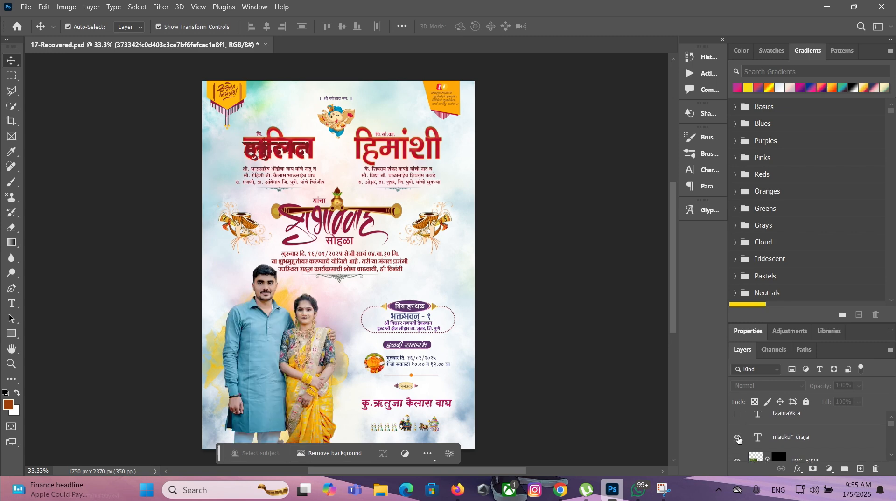
- Review the layer stack from the background upward, briefly toggling Layer 10, the सोहळा text and shubhvivah copy to identify each element
{"action": "left_click", "coordinate": [400, 154]}
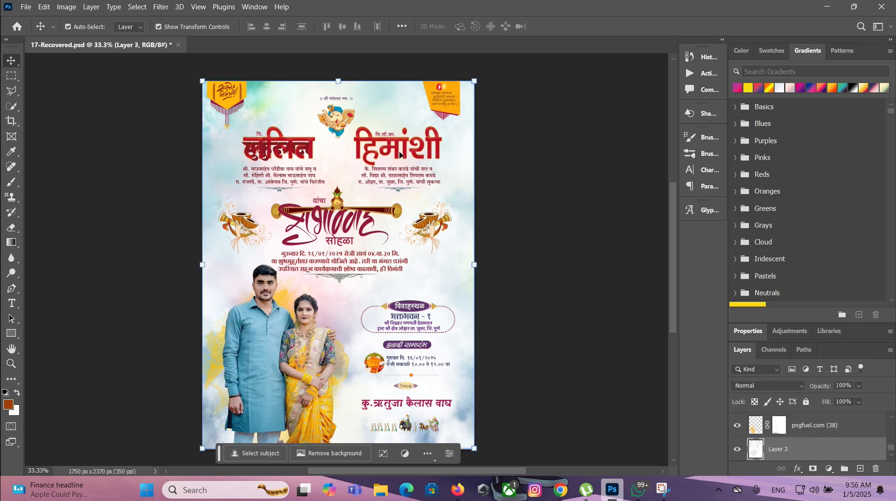
{"action": "scroll", "coordinate": [750, 450], "scroll_direction": "down", "scroll_amount": 2}
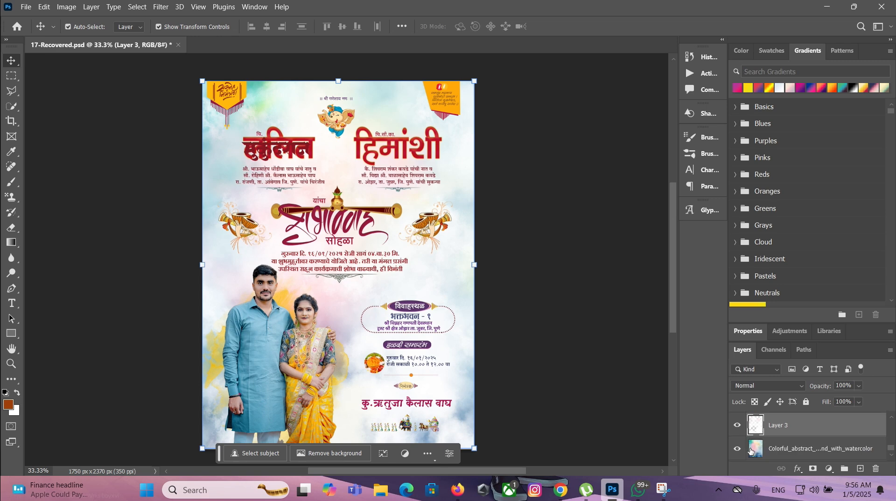
{"action": "scroll", "coordinate": [750, 450], "scroll_direction": "up", "scroll_amount": 4}
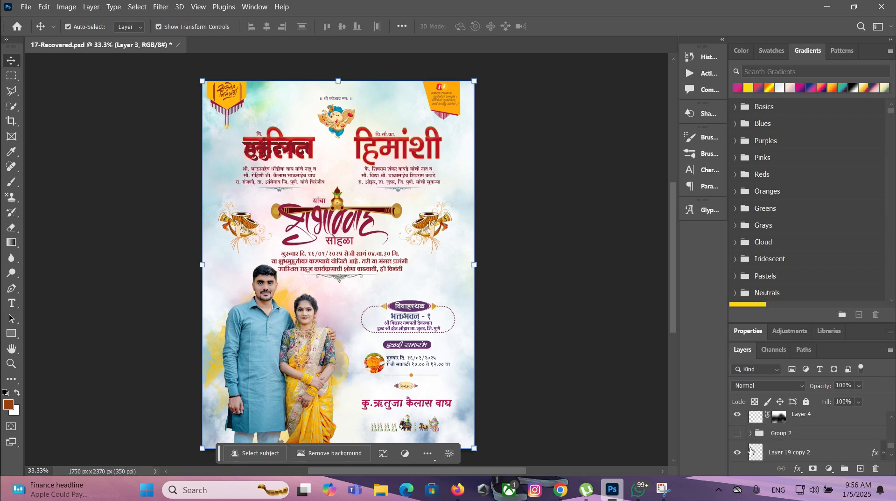
{"action": "scroll", "coordinate": [750, 450], "scroll_direction": "up", "scroll_amount": 4}
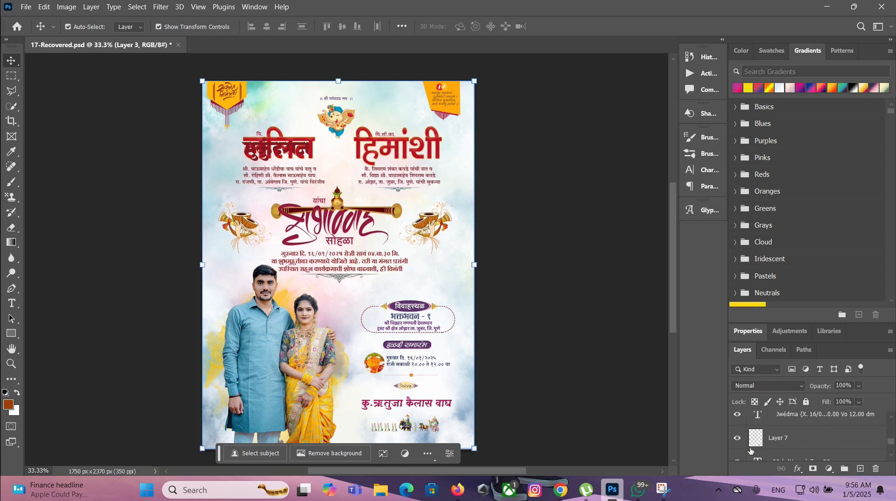
{"action": "scroll", "coordinate": [750, 451], "scroll_direction": "up", "scroll_amount": 4}
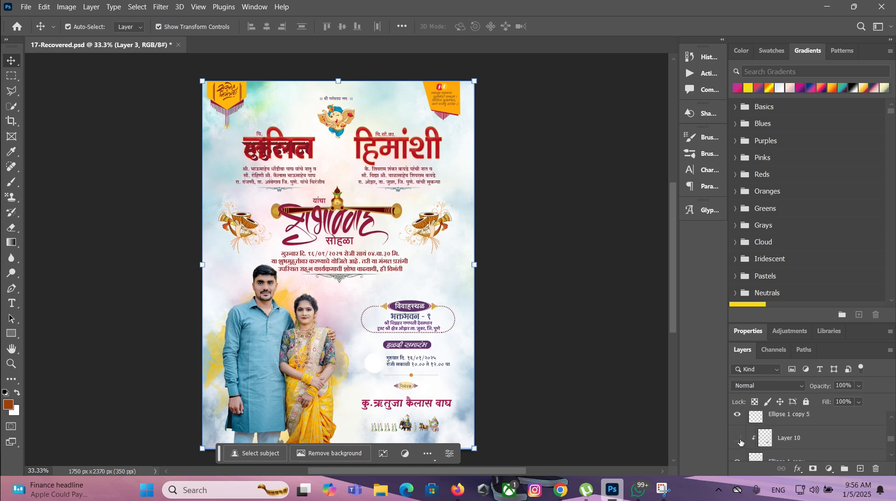
{"action": "scroll", "coordinate": [748, 449], "scroll_direction": "up", "scroll_amount": 2}
{"action": "scroll", "coordinate": [748, 446], "scroll_direction": "up", "scroll_amount": 3}
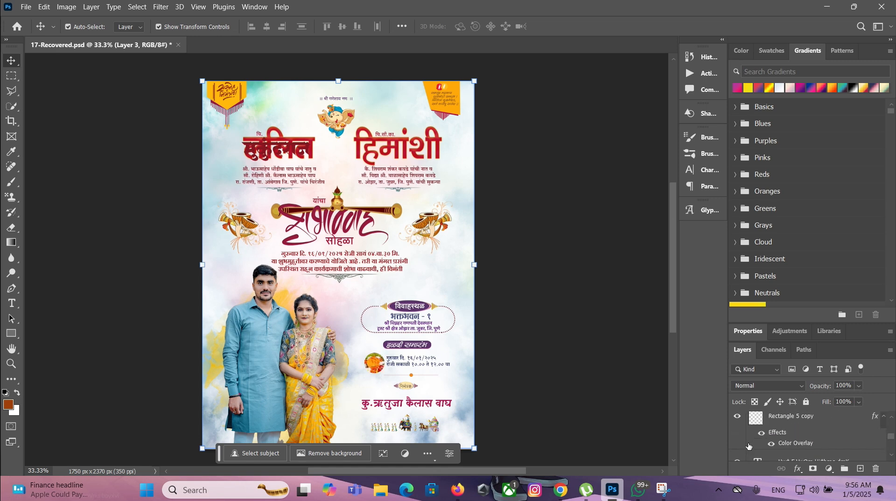
{"action": "scroll", "coordinate": [748, 446], "scroll_direction": "up", "scroll_amount": 3}
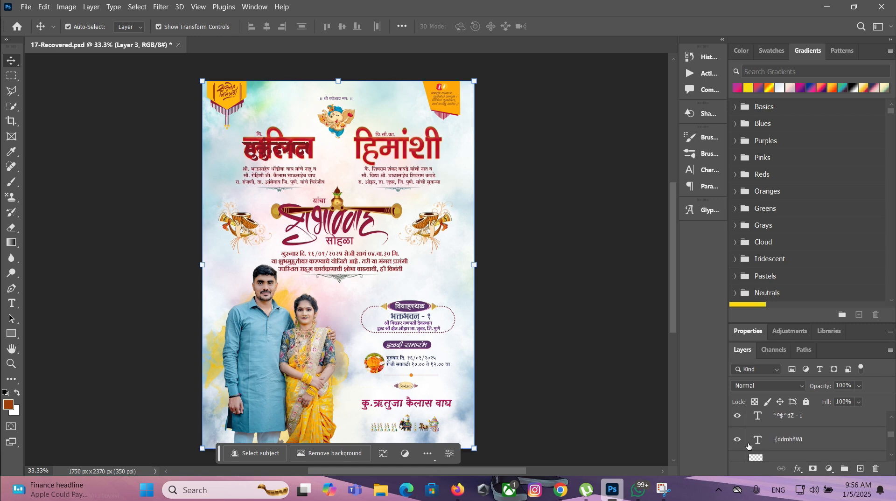
{"action": "scroll", "coordinate": [748, 446], "scroll_direction": "up", "scroll_amount": 4}
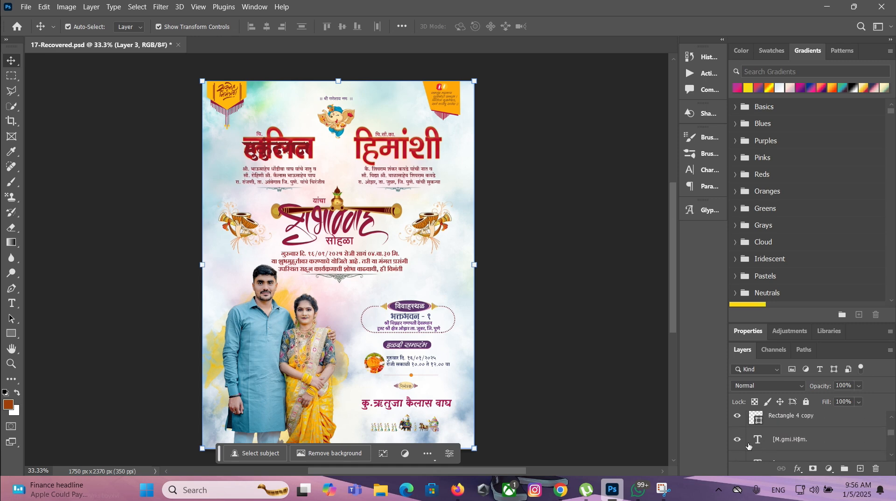
{"action": "scroll", "coordinate": [748, 445], "scroll_direction": "up", "scroll_amount": 4}
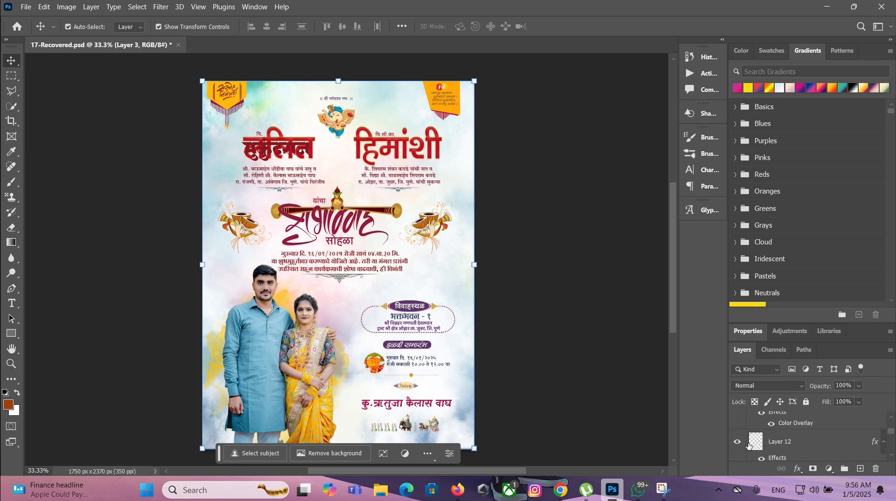
{"action": "scroll", "coordinate": [748, 446], "scroll_direction": "up", "scroll_amount": 4}
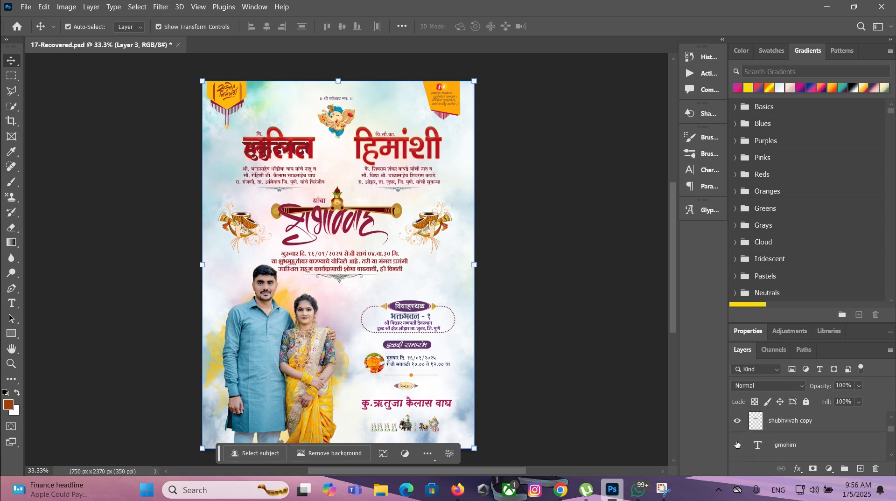
{"action": "scroll", "coordinate": [747, 444], "scroll_direction": "up", "scroll_amount": 1}
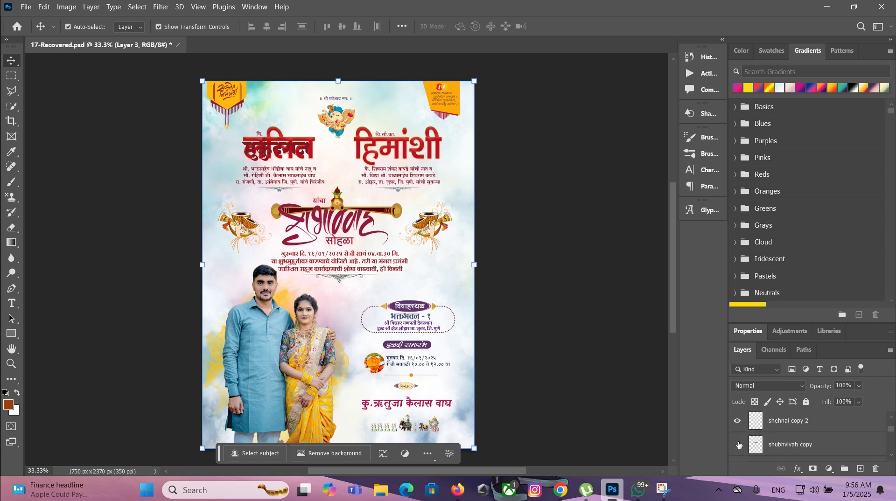
{"action": "left_click", "coordinate": [738, 444]}
{"action": "left_click", "coordinate": [737, 444]}
- Hide the styled bride and groom name artwork and select its layer
{"action": "scroll", "coordinate": [748, 445], "scroll_direction": "up", "scroll_amount": 2}
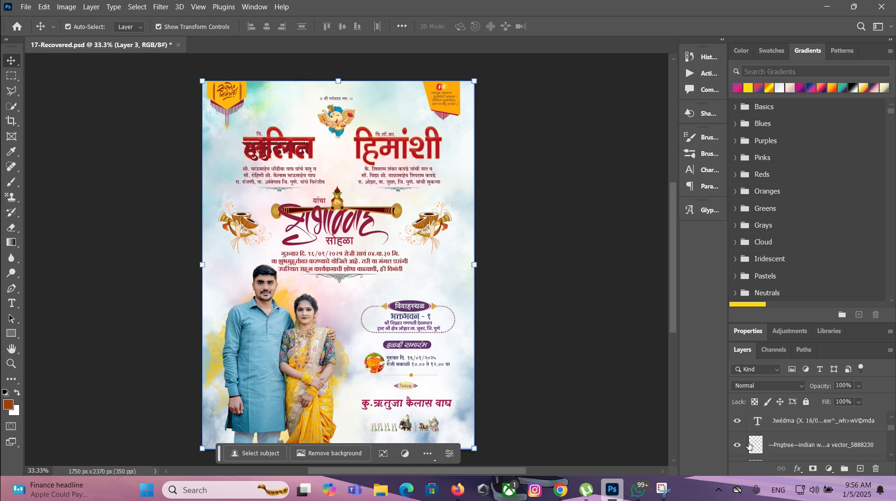
{"action": "scroll", "coordinate": [748, 446], "scroll_direction": "up", "scroll_amount": 4}
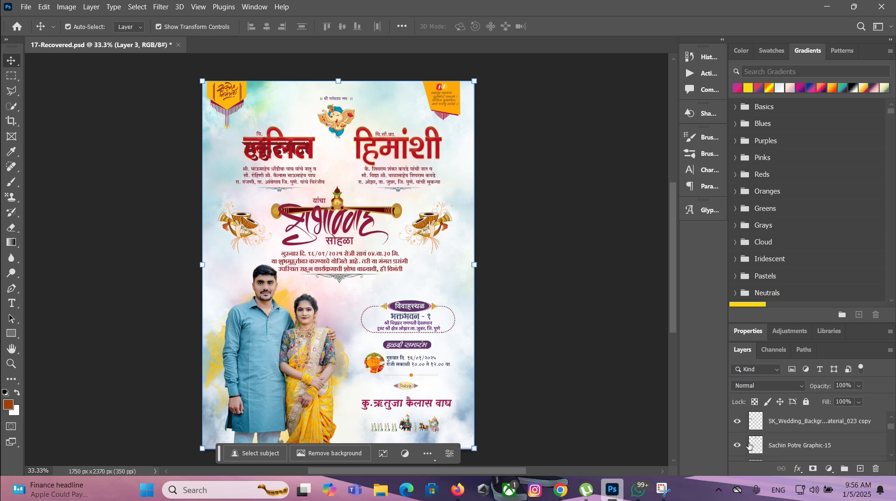
{"action": "scroll", "coordinate": [748, 446], "scroll_direction": "up", "scroll_amount": 4}
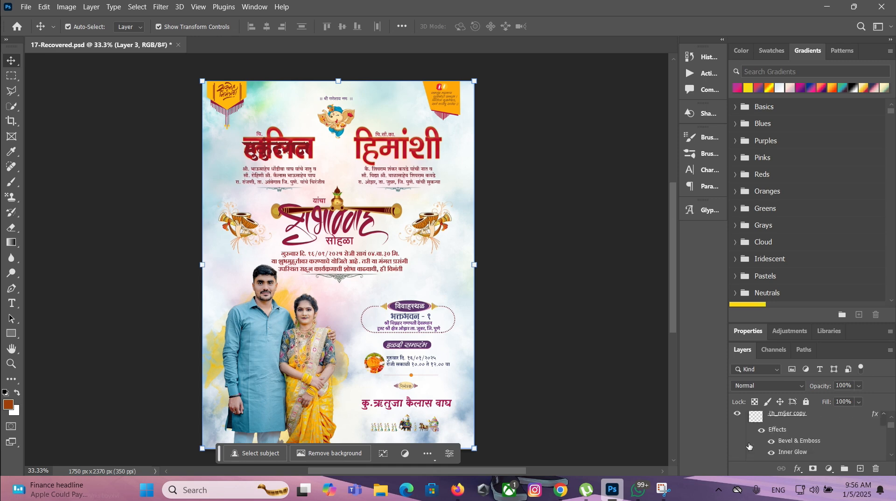
{"action": "left_click", "coordinate": [737, 438]}
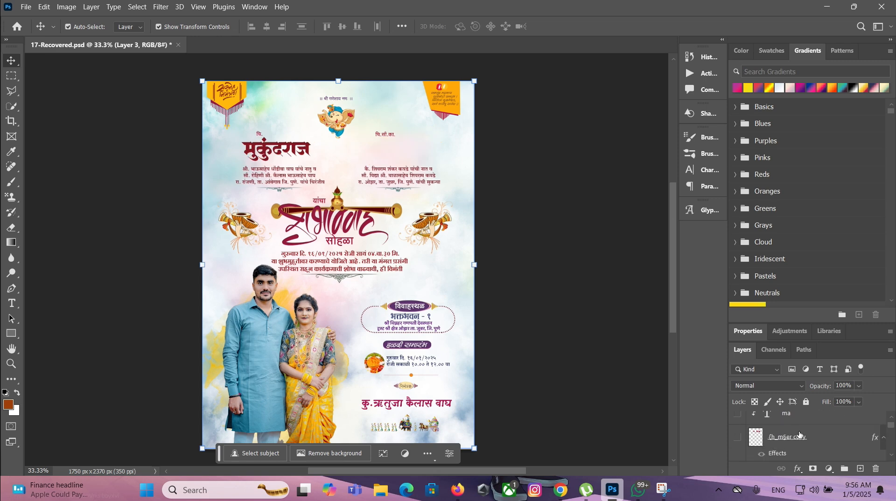
{"action": "left_click", "coordinate": [815, 435]}
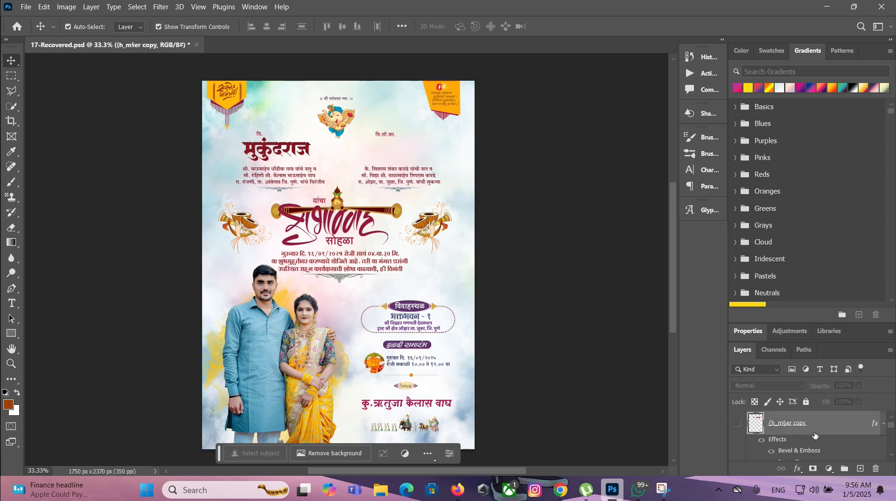
- Show the plain bride name text layer above the bride's family block, and leave no layer selected
{"action": "left_click", "coordinate": [776, 448]}
{"action": "scroll", "coordinate": [775, 446], "scroll_direction": "up", "scroll_amount": 2}
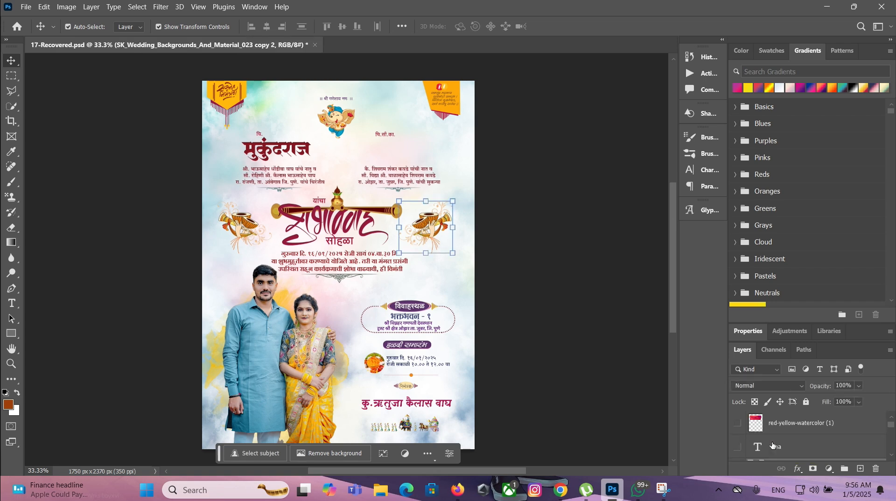
{"action": "left_click", "coordinate": [738, 447]}
{"action": "left_click", "coordinate": [737, 448]}
{"action": "scroll", "coordinate": [783, 448], "scroll_direction": "up", "scroll_amount": 1}
{"action": "scroll", "coordinate": [779, 449], "scroll_direction": "up", "scroll_amount": 2}
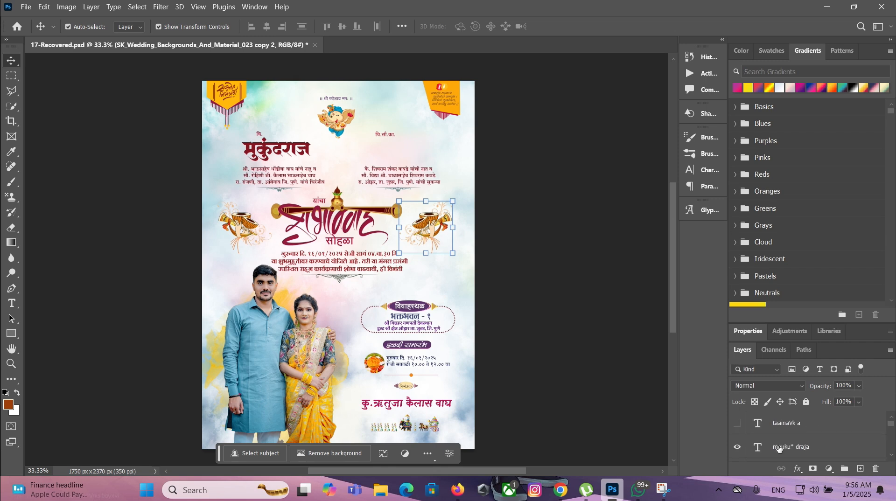
{"action": "left_click", "coordinate": [737, 425]}
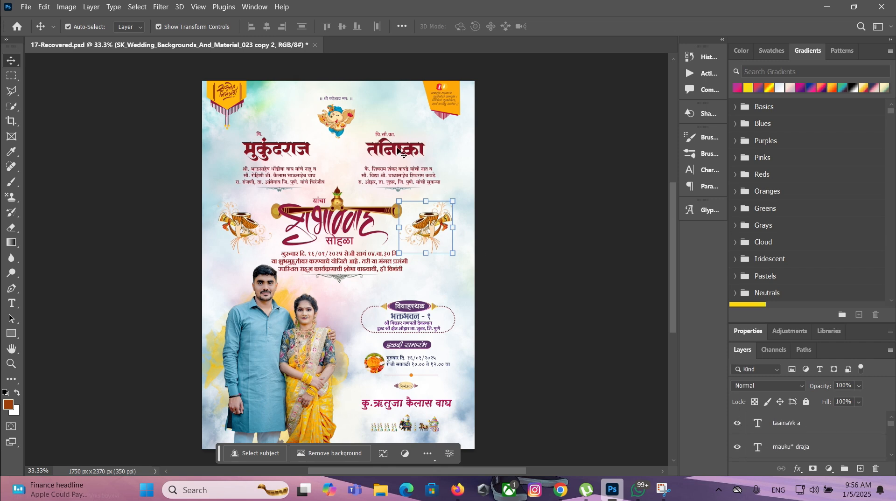
{"action": "left_click", "coordinate": [510, 170]}
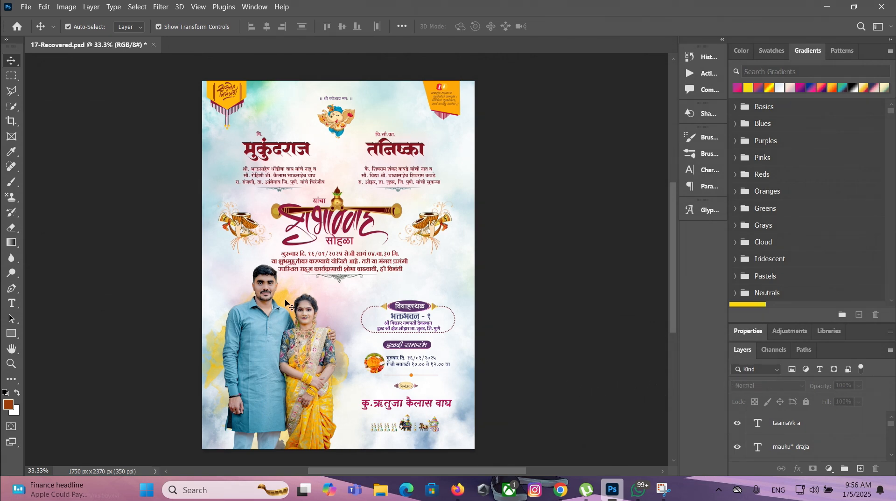
- Examine the completed card up close around the ceremony title, date text and couple's names, and then as a whole
{"action": "scroll", "coordinate": [372, 342], "scroll_direction": "up", "scroll_amount": 3}
{"action": "scroll", "coordinate": [335, 336], "scroll_direction": "up", "scroll_amount": 3}
{"action": "scroll", "coordinate": [329, 337], "scroll_direction": "up", "scroll_amount": 5}
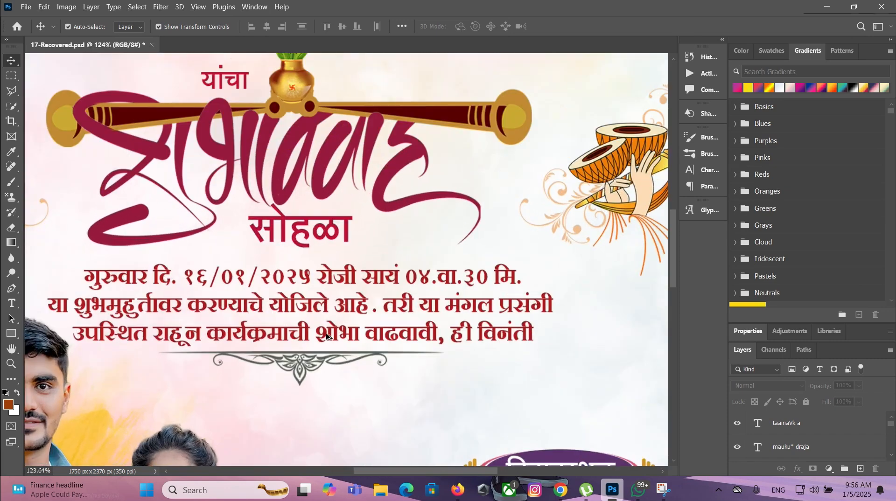
{"action": "scroll", "coordinate": [326, 336], "scroll_direction": "down", "scroll_amount": 6}
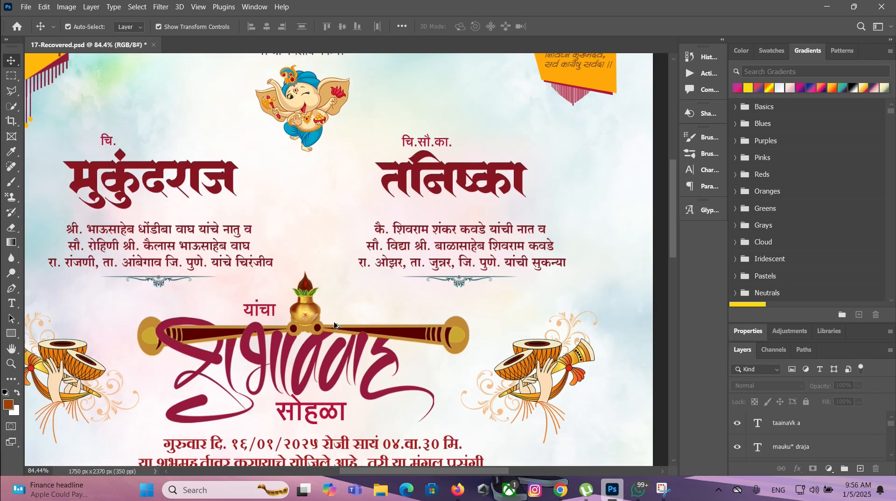
{"action": "scroll", "coordinate": [339, 339], "scroll_direction": "down", "scroll_amount": 2}
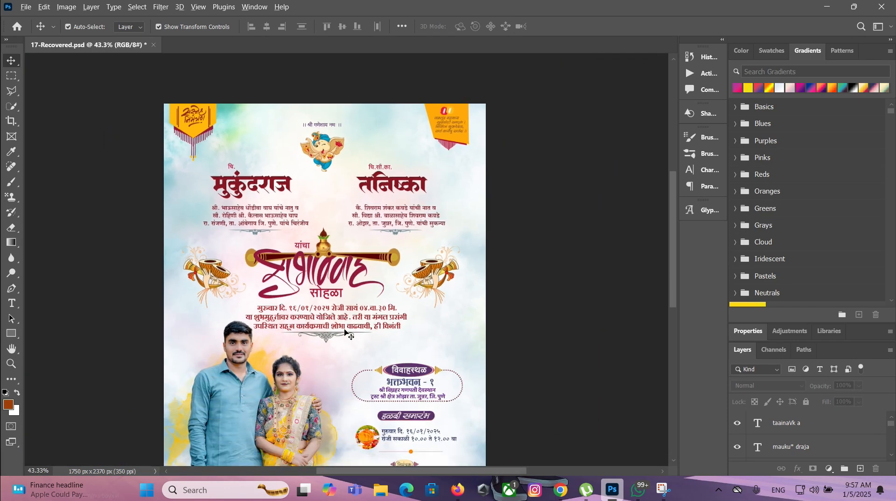
{"action": "scroll", "coordinate": [345, 332], "scroll_direction": "down", "scroll_amount": 2}
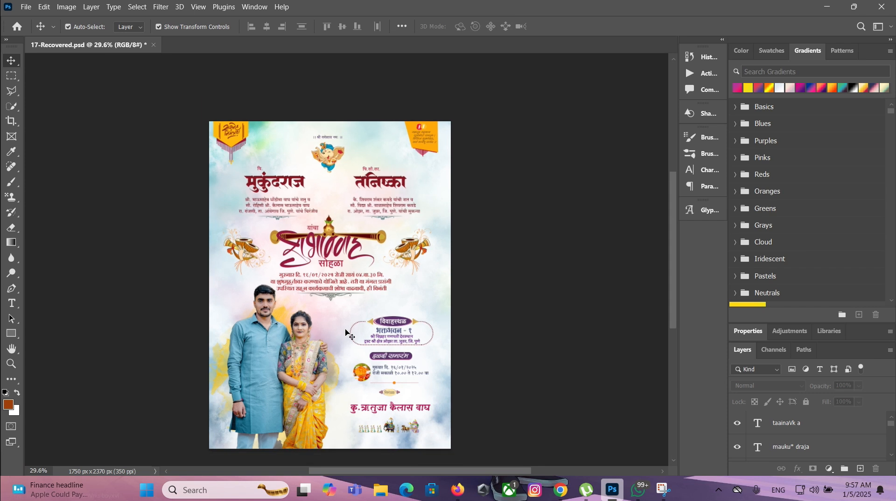